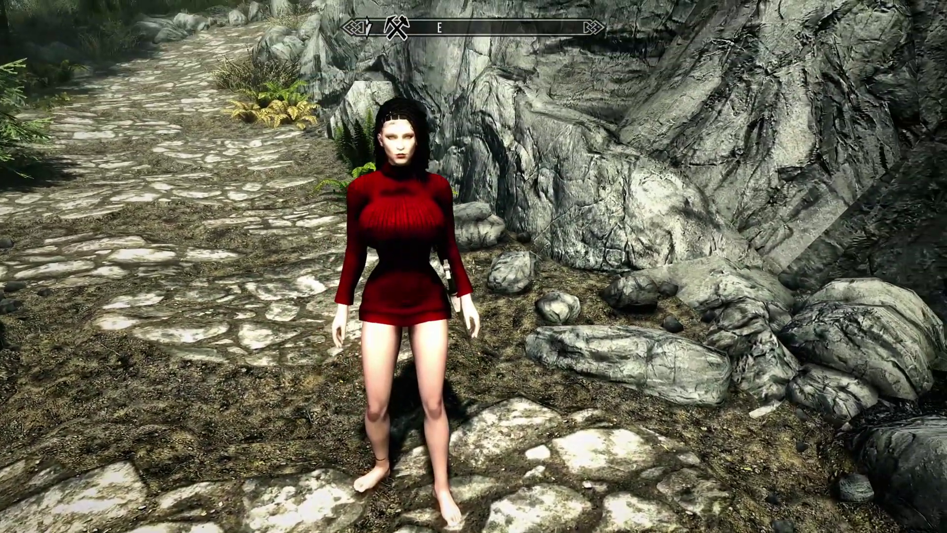
- Equip the Simple Knit - White outfit from the character's inventory and return to the game
key(Tab)
key(d)
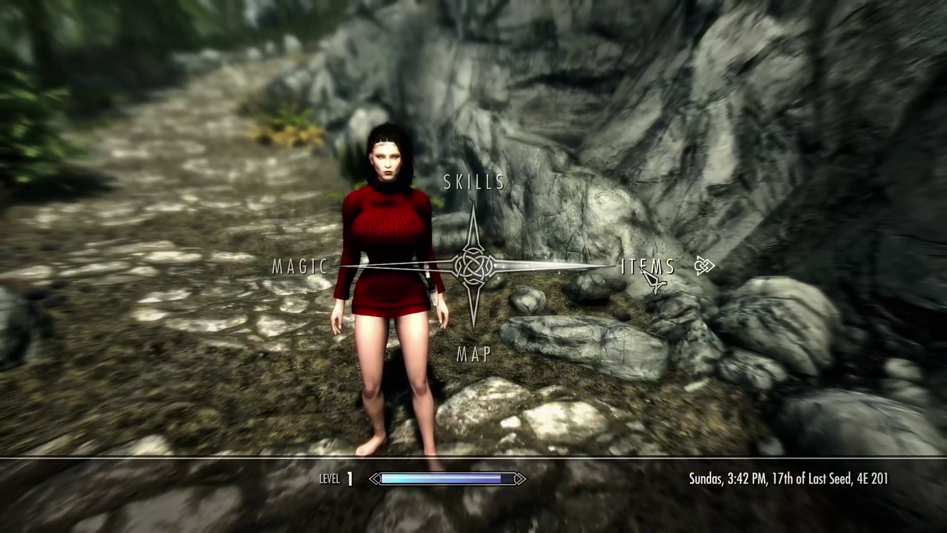
scroll(230, 244, down, 8)
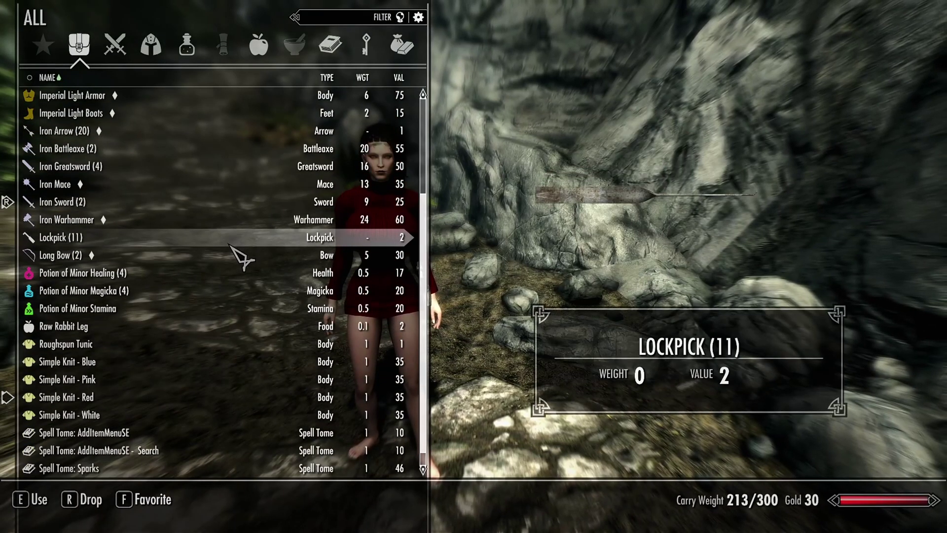
click(203, 413)
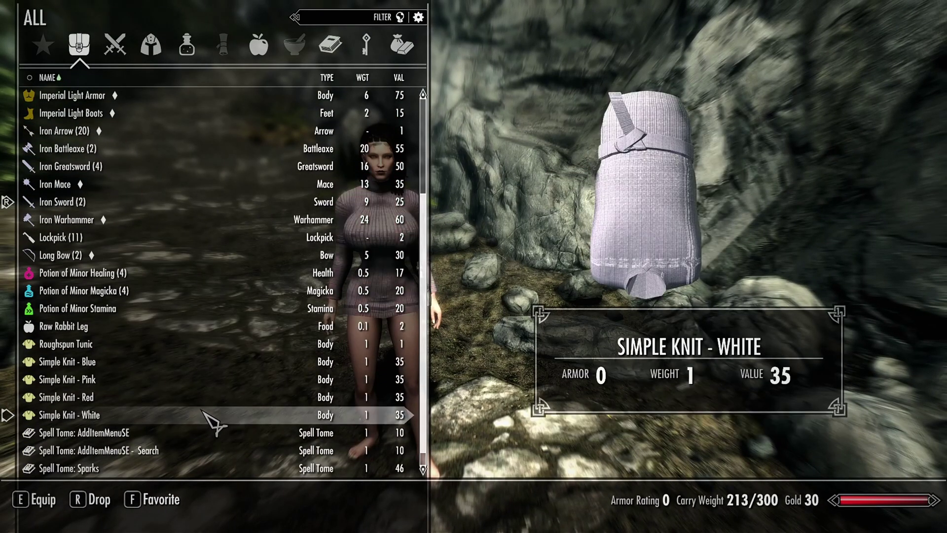
key(Tab)
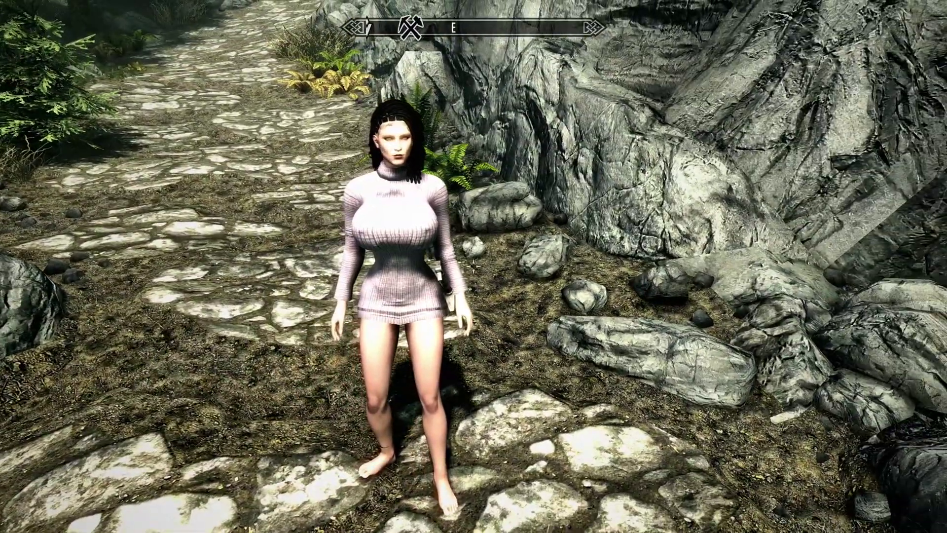
- Quit the game by running the console command qqq
key(grave)
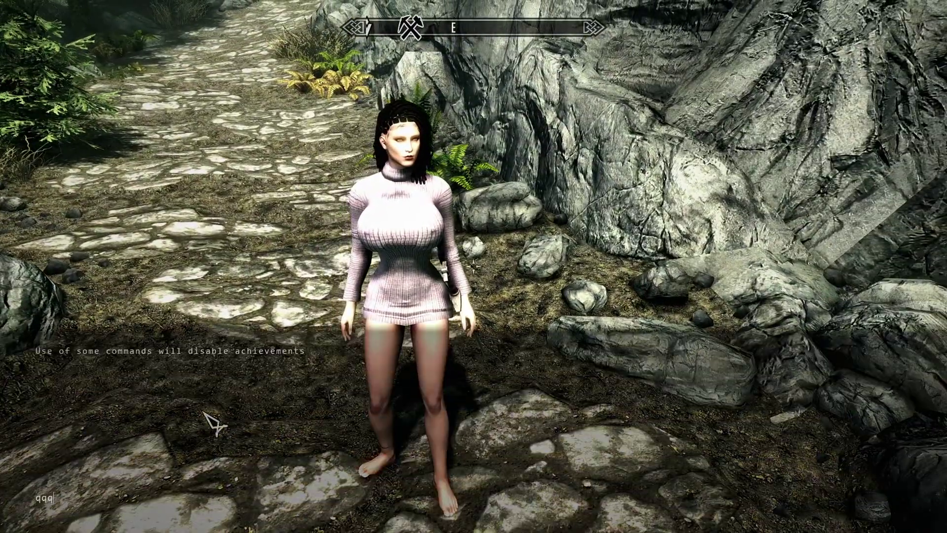
key(Return)
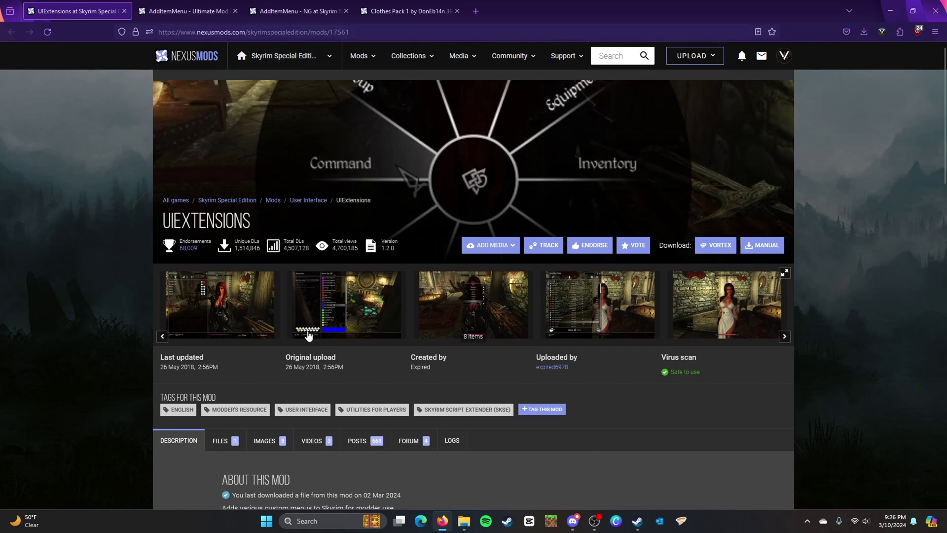
- Review the description and requirements of the AddItemMenu - Ultimate Mod Explorer mod on Nexus Mods
click(197, 5)
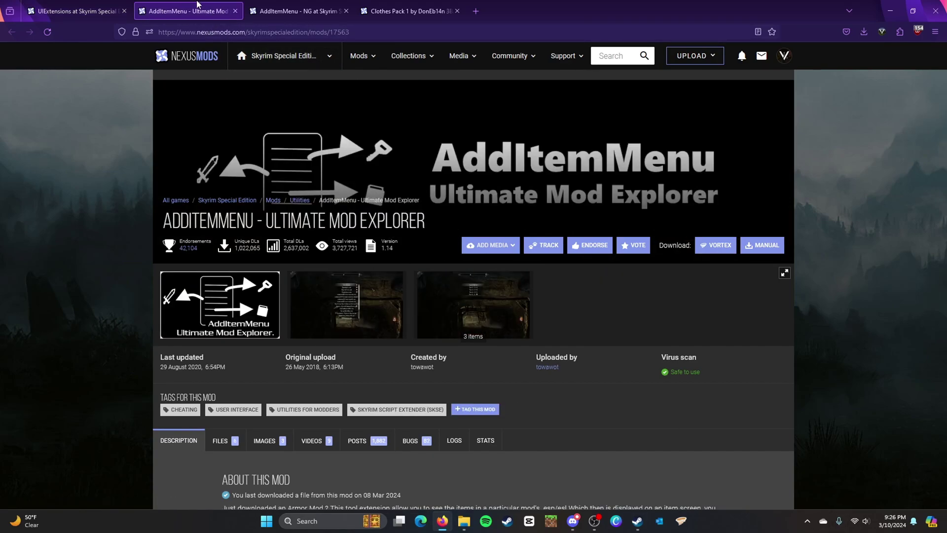
scroll(227, 317, down, 1)
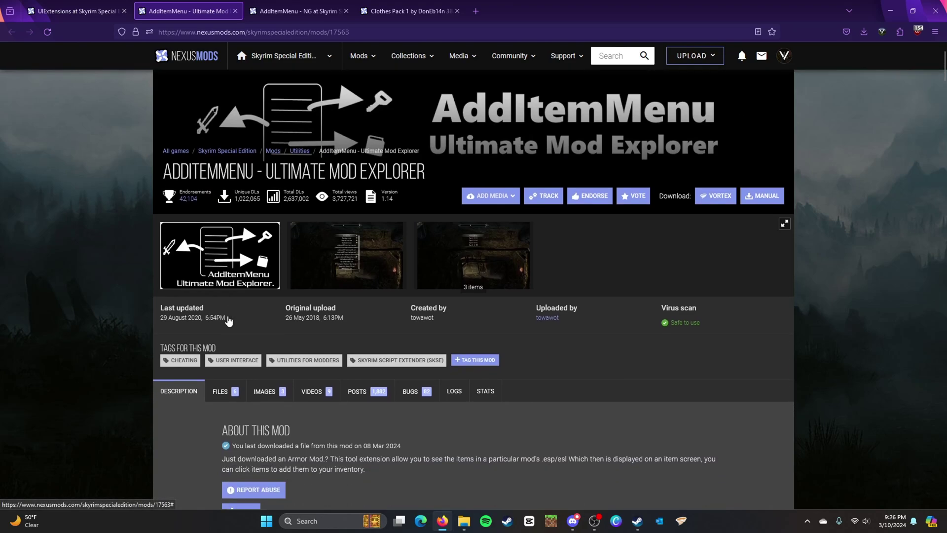
scroll(228, 318, down, 3)
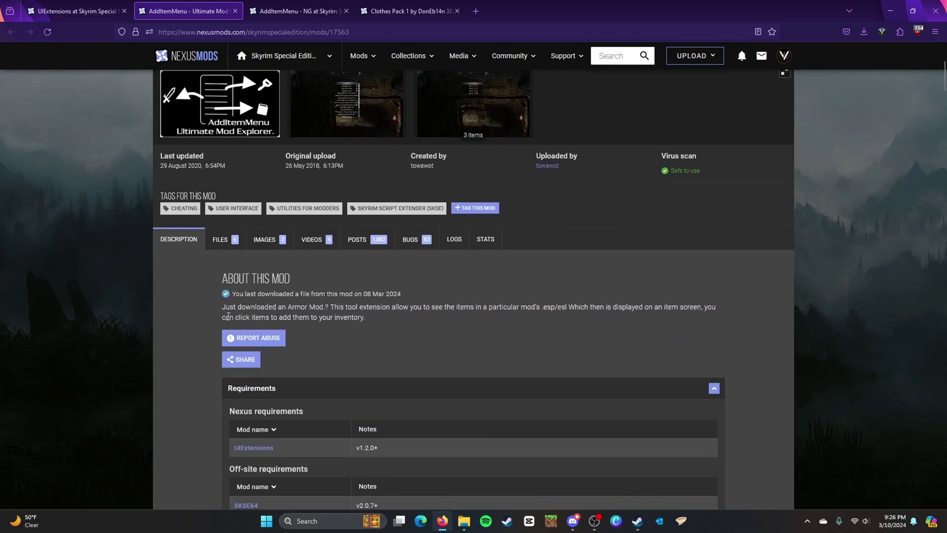
- Expand and review the requirements of the AddItemMenu - NG mod
click(277, 7)
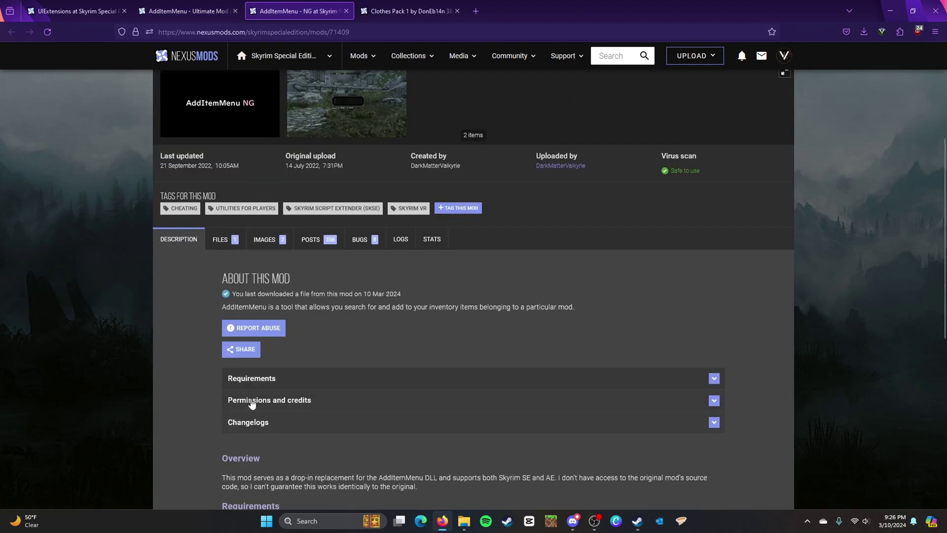
click(265, 385)
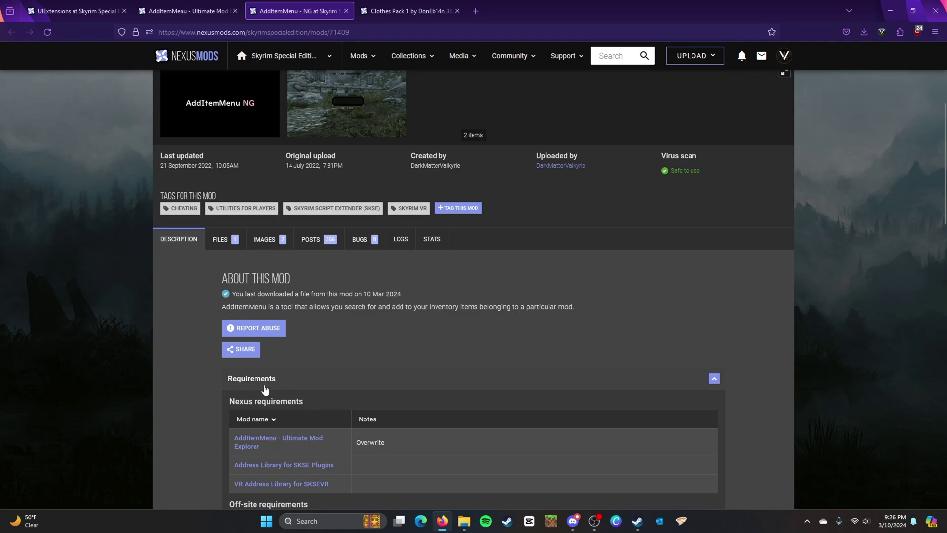
scroll(265, 387, up, 4)
scroll(265, 388, down, 5)
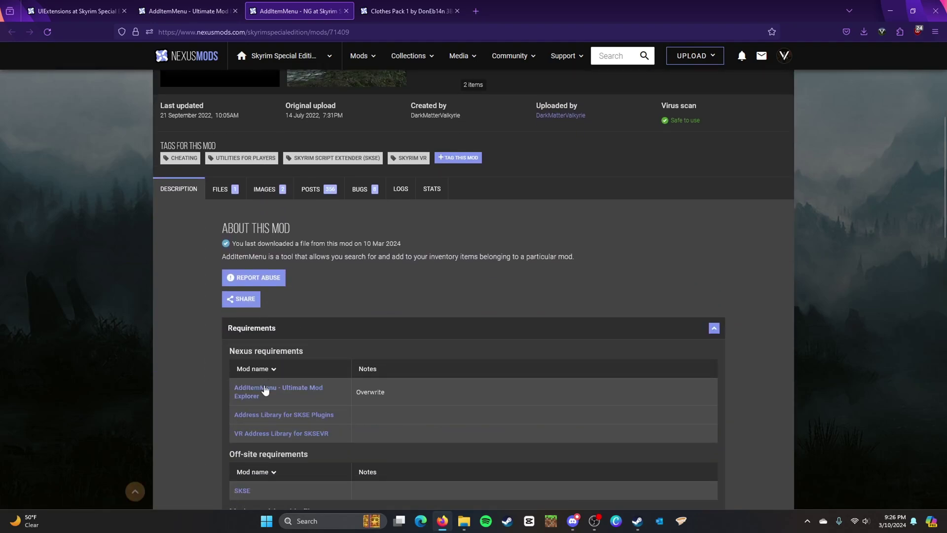
scroll(286, 266, up, 5)
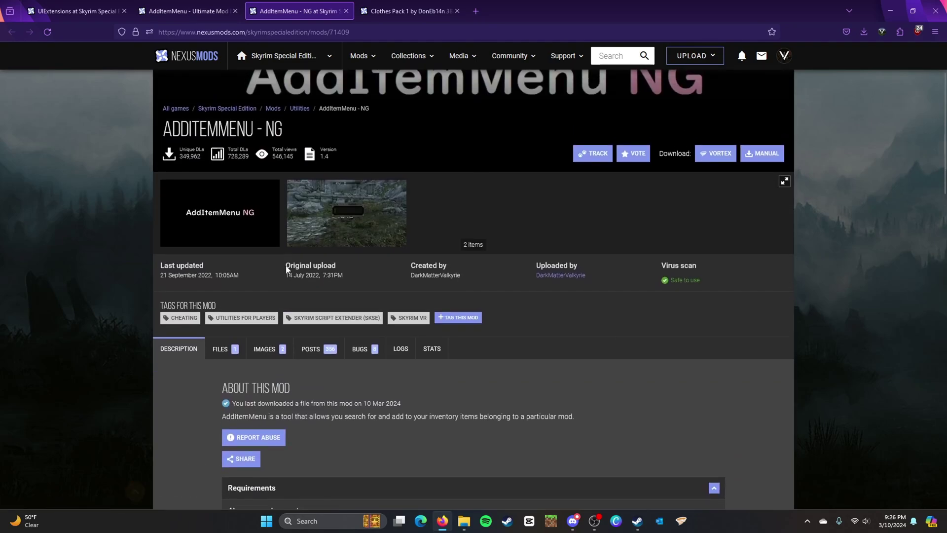
- Return to the AddItemMenu - Ultimate Mod Explorer page and look over its requirements
click(186, 12)
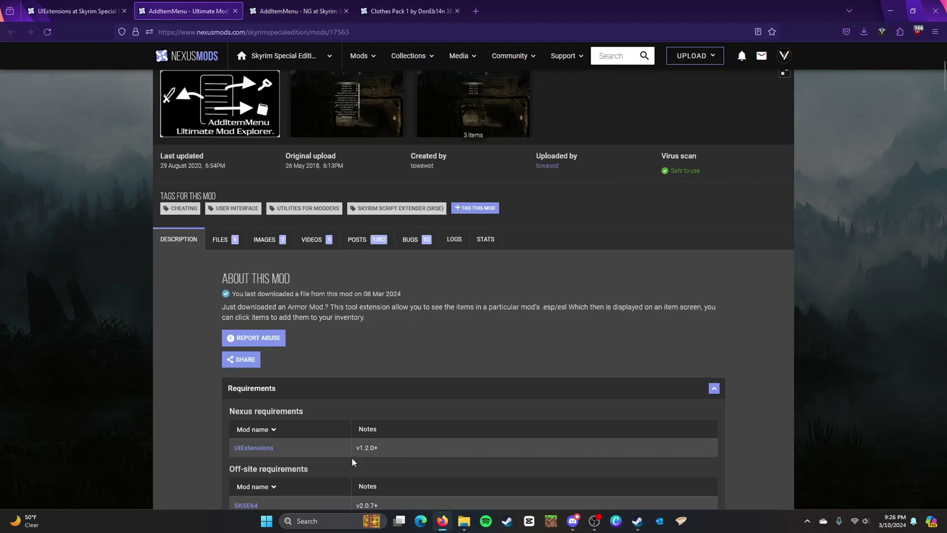
scroll(351, 459, down, 3)
scroll(352, 459, up, 4)
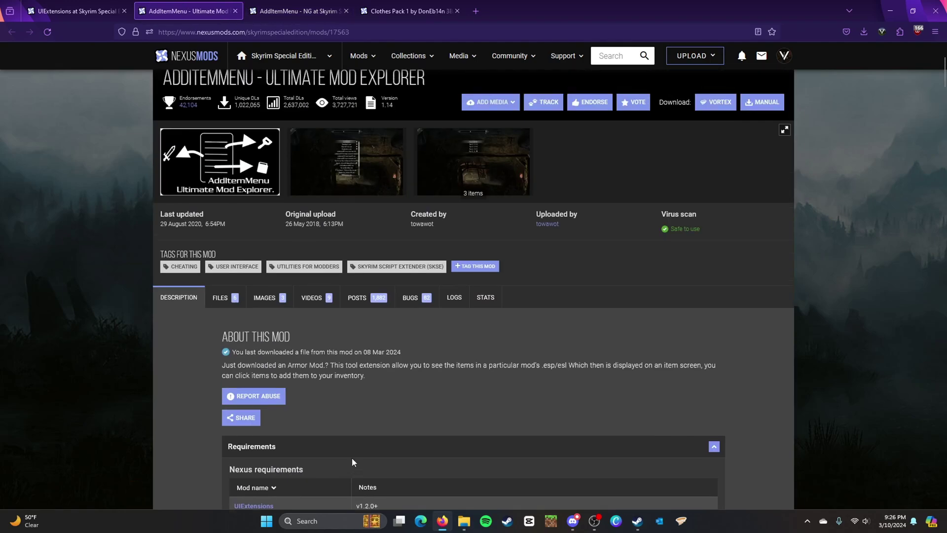
scroll(352, 458, up, 3)
- Expand the requirements of the UIExtensions mod and check its off-site requirements
click(94, 6)
scroll(283, 294, down, 6)
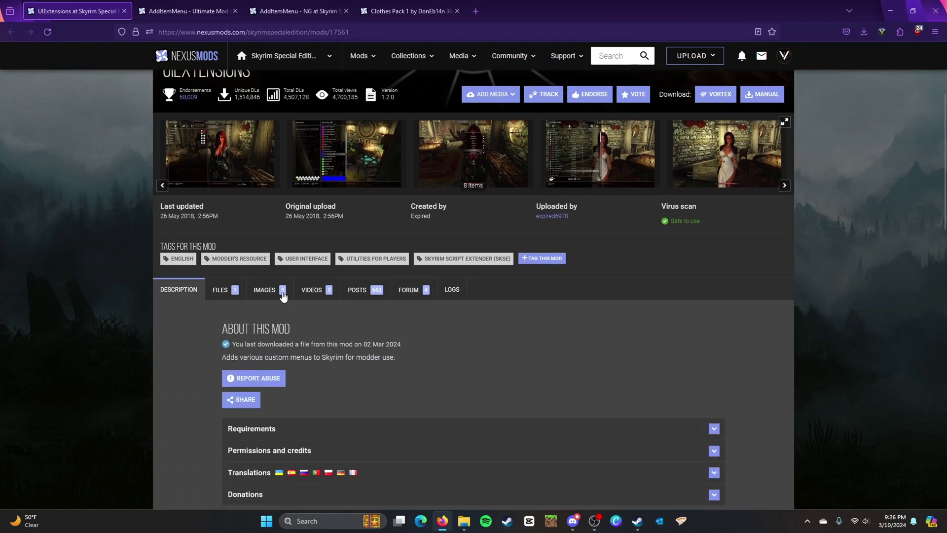
click(342, 285)
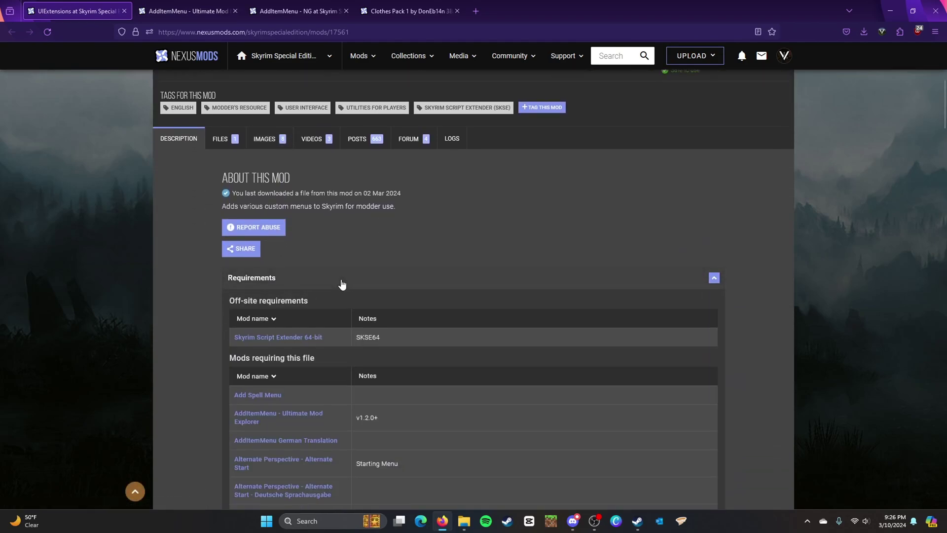
scroll(341, 281, up, 2)
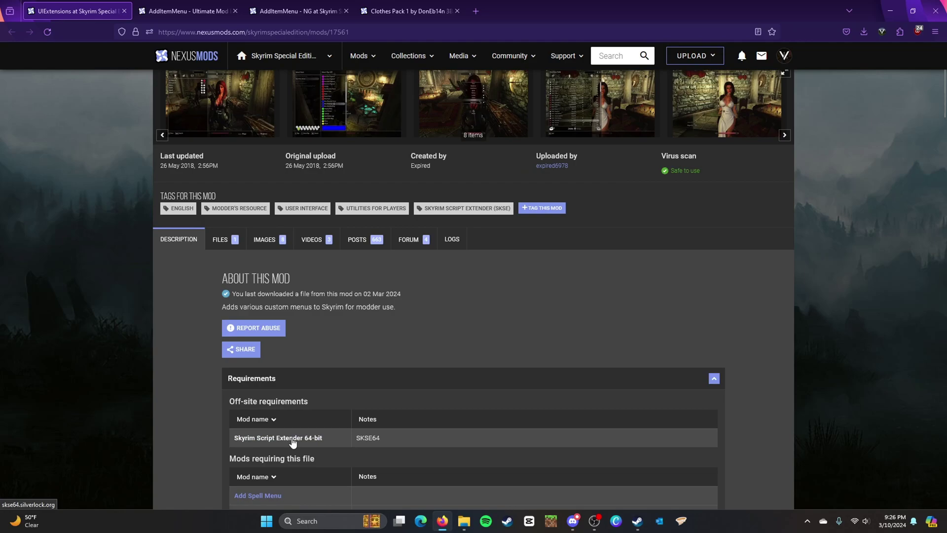
scroll(291, 437, up, 4)
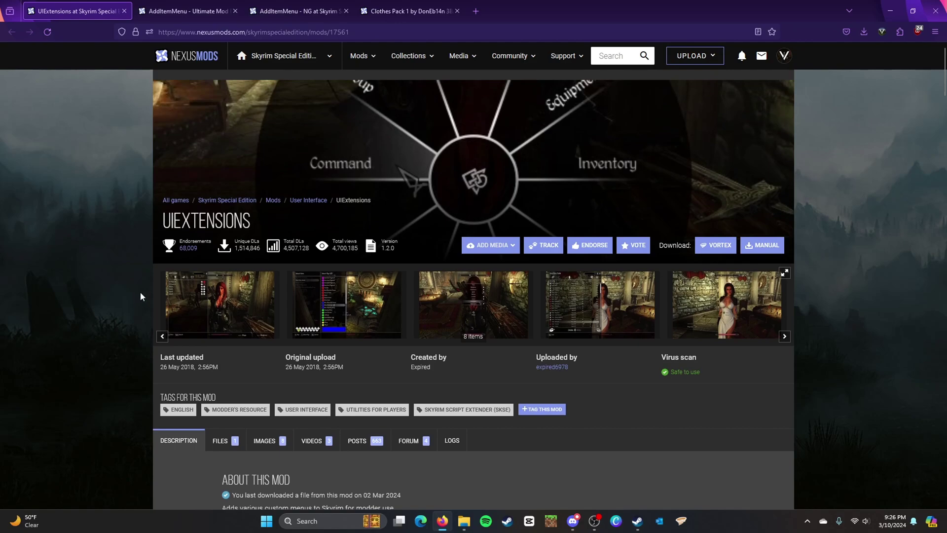
scroll(140, 292, down, 4)
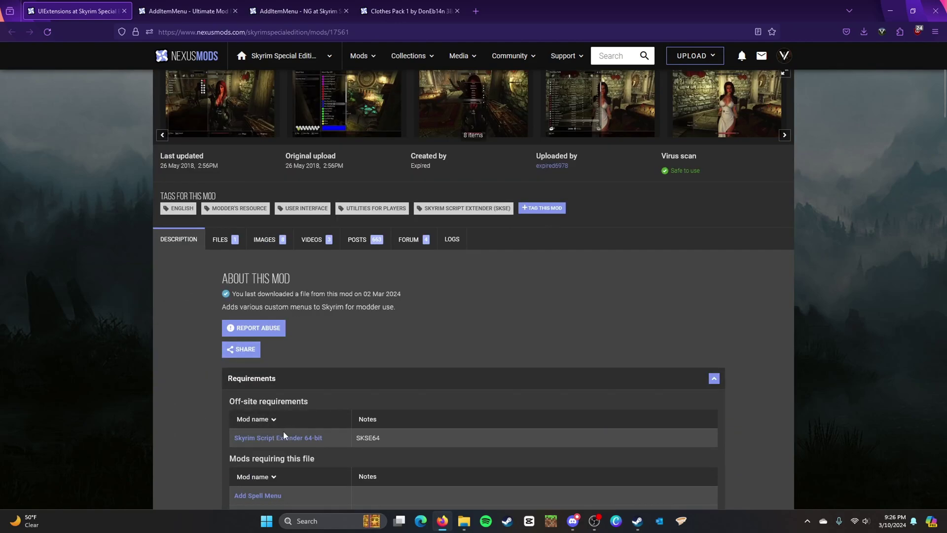
- Check the Nexus and off-site requirements of AddItemMenu - Ultimate Mod Explorer
click(139, 6)
scroll(285, 336, down, 4)
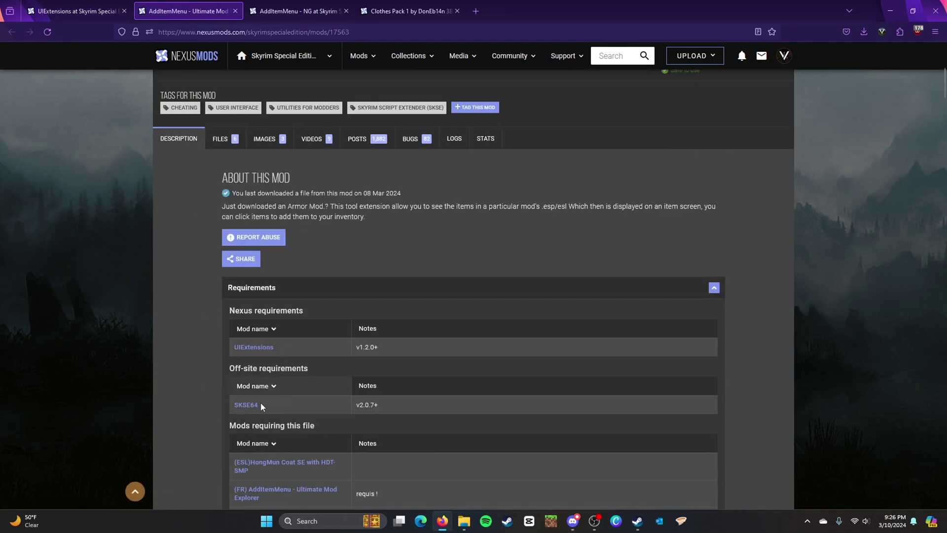
scroll(256, 350, up, 5)
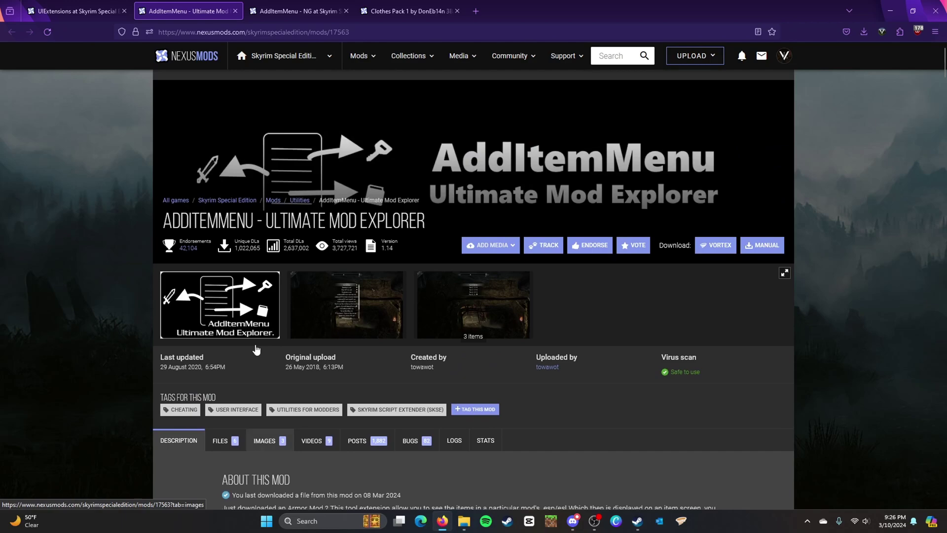
- Open Address Library for SKSE Plugins in a new browser tab from the AddItemMenu - NG requirements
click(299, 11)
scroll(293, 358, down, 4)
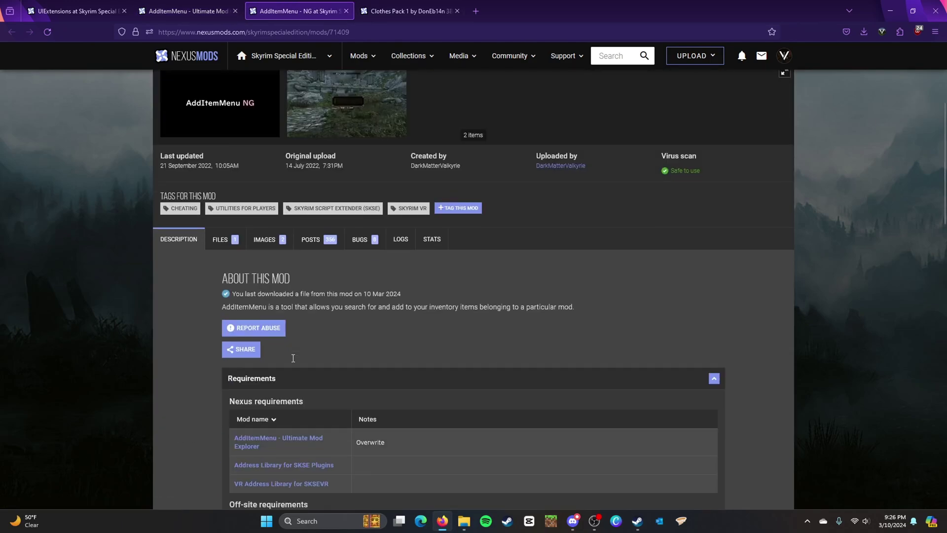
right_click(294, 466)
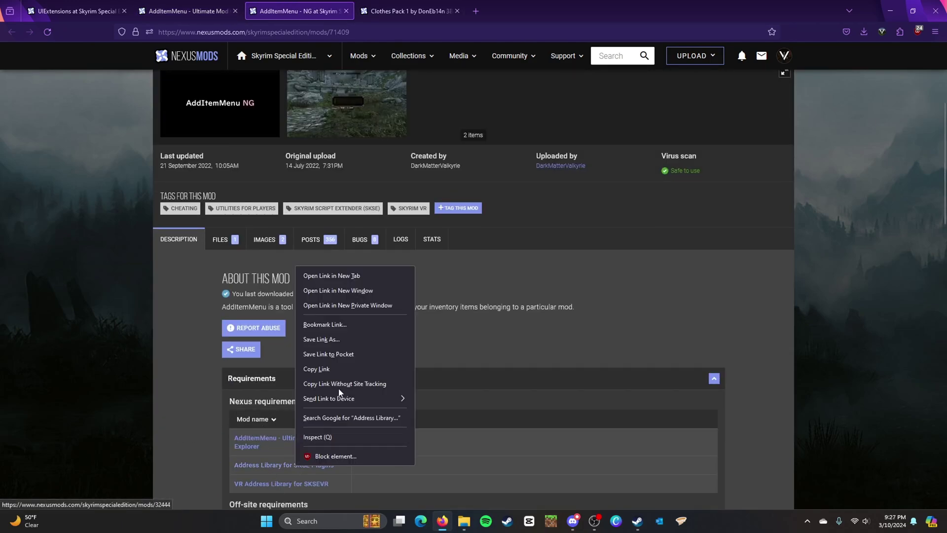
click(348, 276)
key(ctrl+Tab)
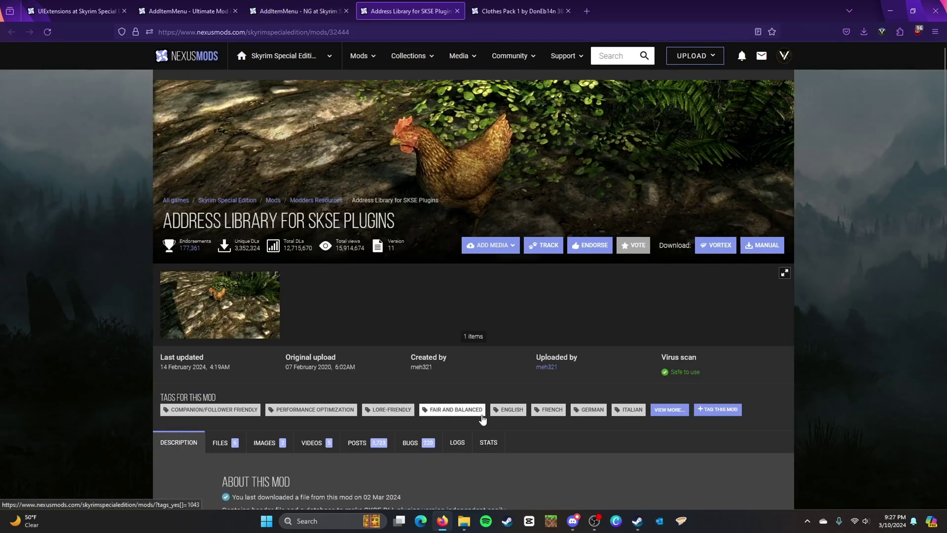
- Review the main files and the description of Address Library for SKSE Plugins
scroll(187, 332, down, 5)
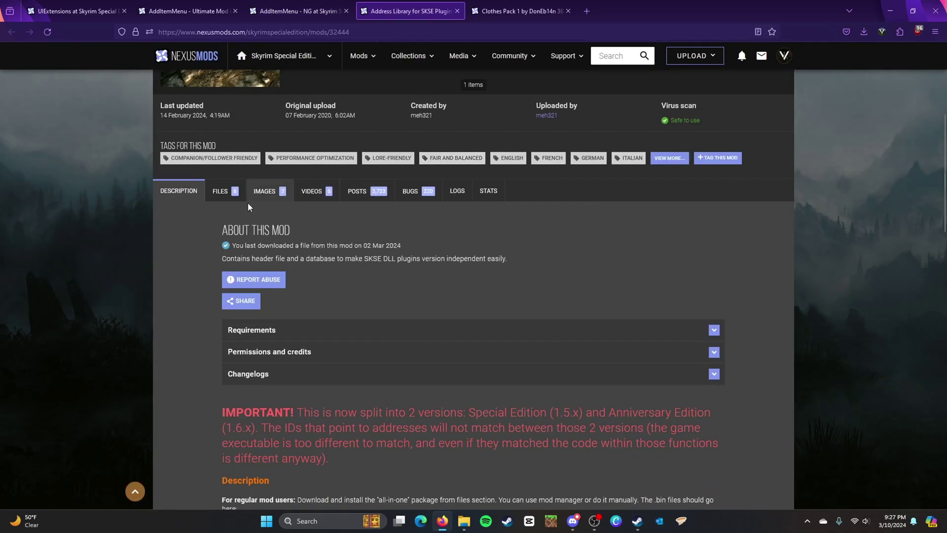
click(220, 191)
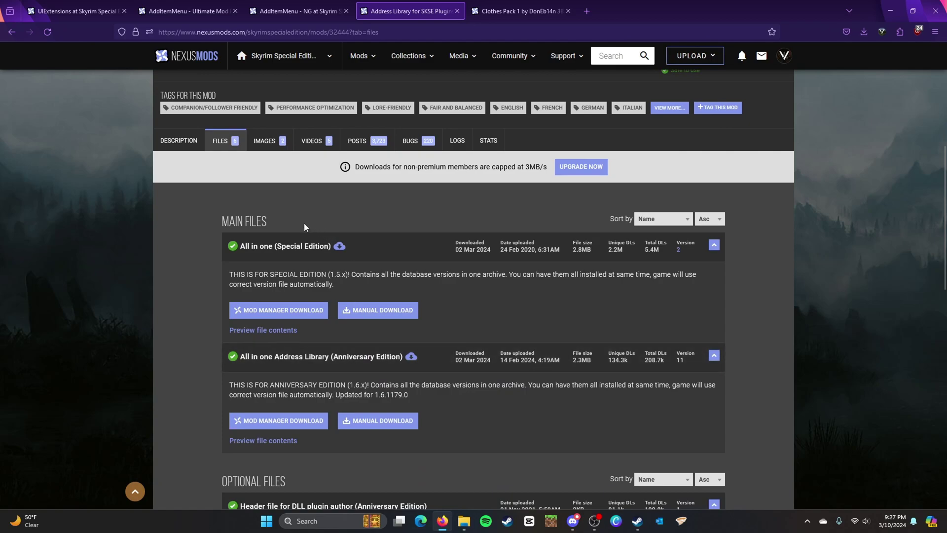
click(170, 140)
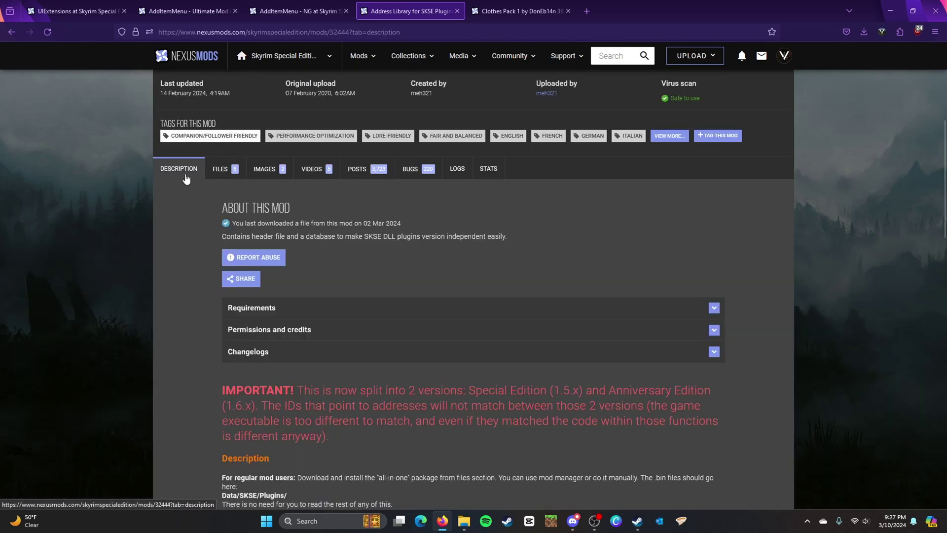
scroll(232, 267, down, 3)
scroll(231, 268, up, 8)
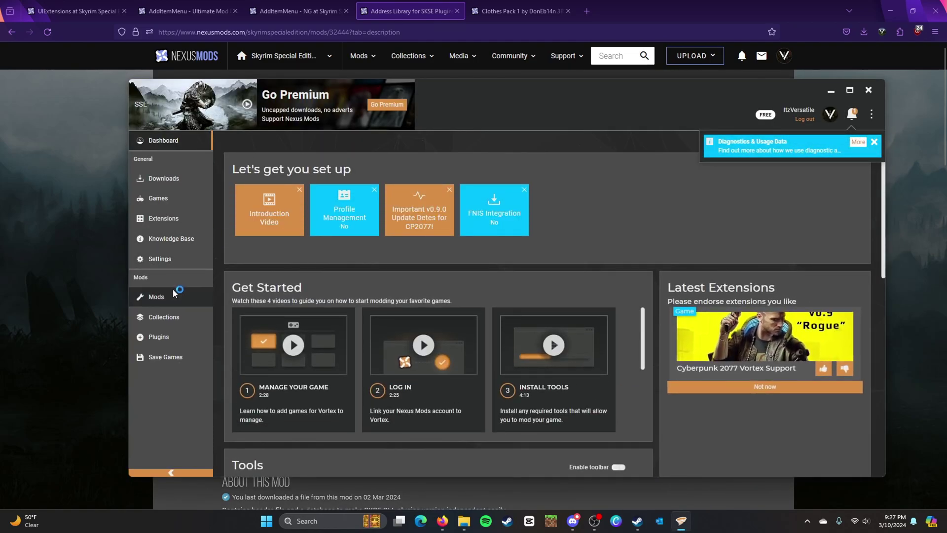
- Examine the list of enabled mods in Vortex through to its end, then return to the browser
click(178, 296)
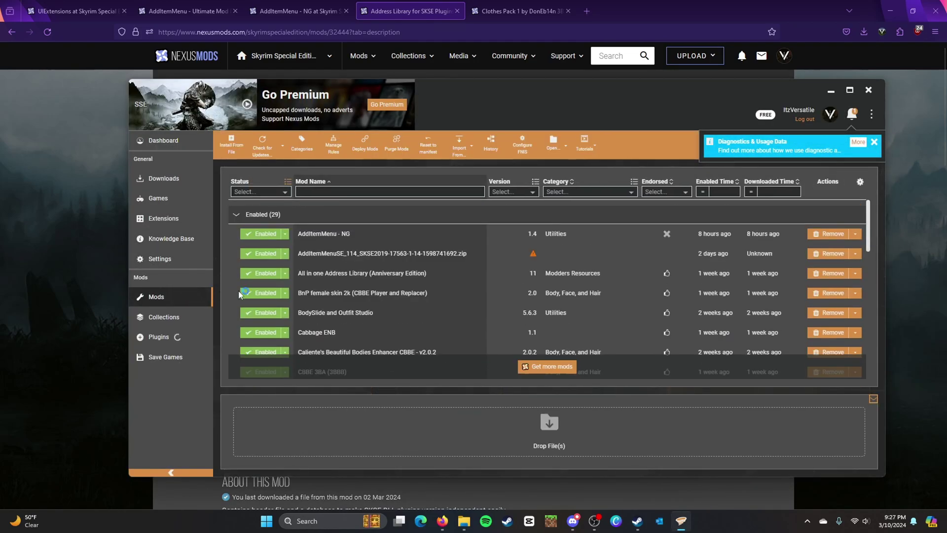
scroll(368, 261, down, 8)
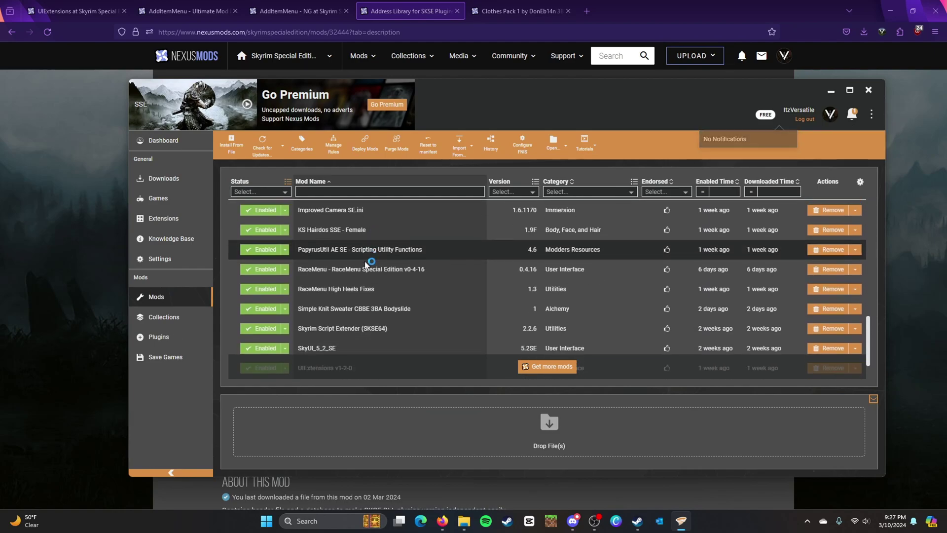
scroll(367, 263, down, 2)
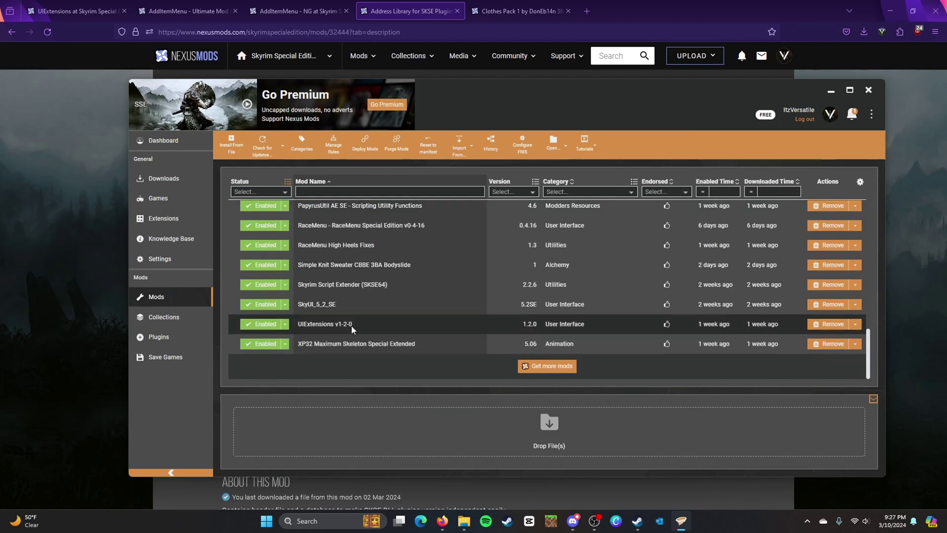
click(3, 431)
- Examine the main and optional download files offered for Address Library for SKSE Plugins
click(231, 439)
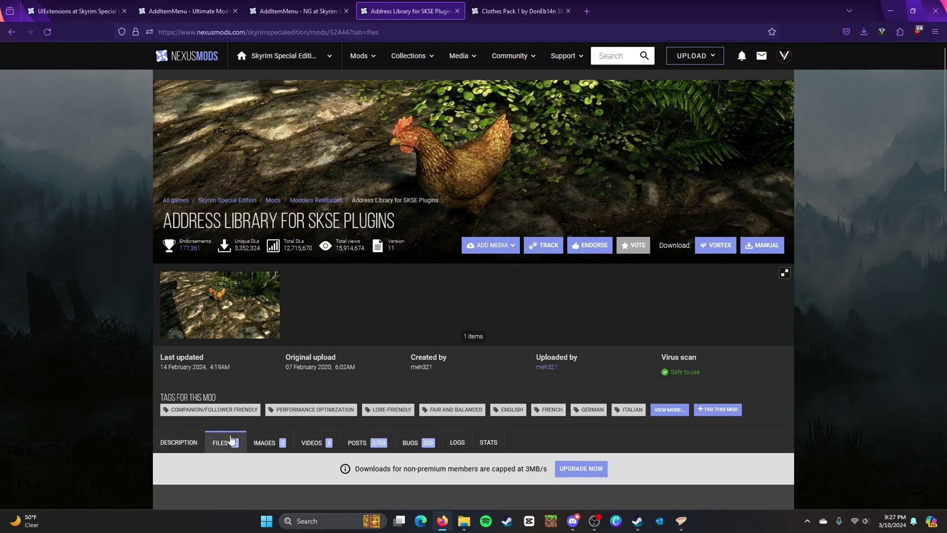
scroll(230, 439, down, 4)
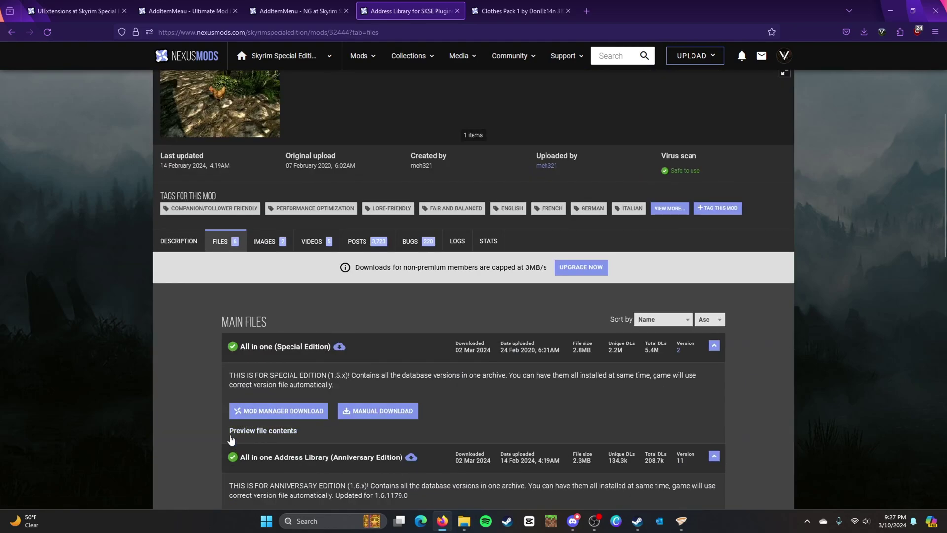
scroll(231, 439, down, 3)
scroll(231, 434, down, 2)
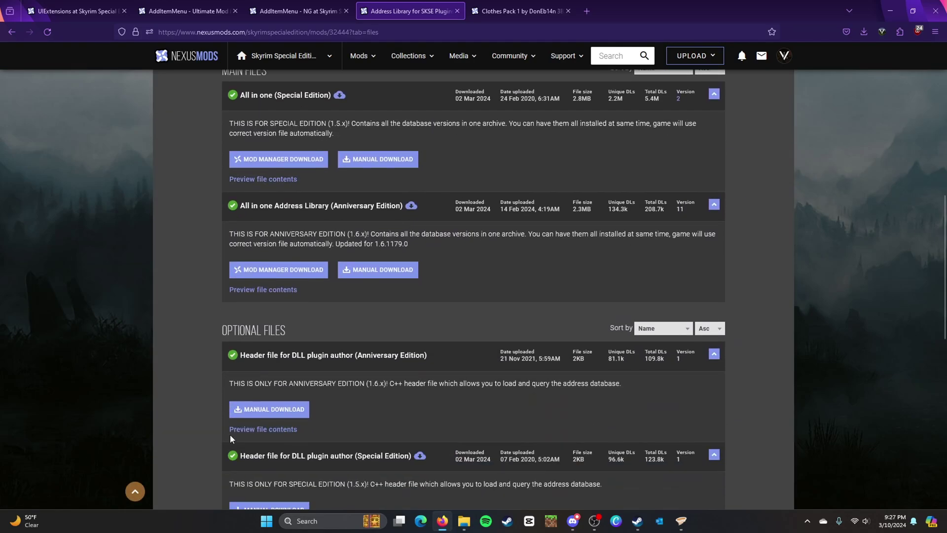
- Look over the remaining Address Library files and revisit the AddItemMenu - Ultimate Mod Explorer and AddItemMenu - NG pages
scroll(230, 434, down, 1)
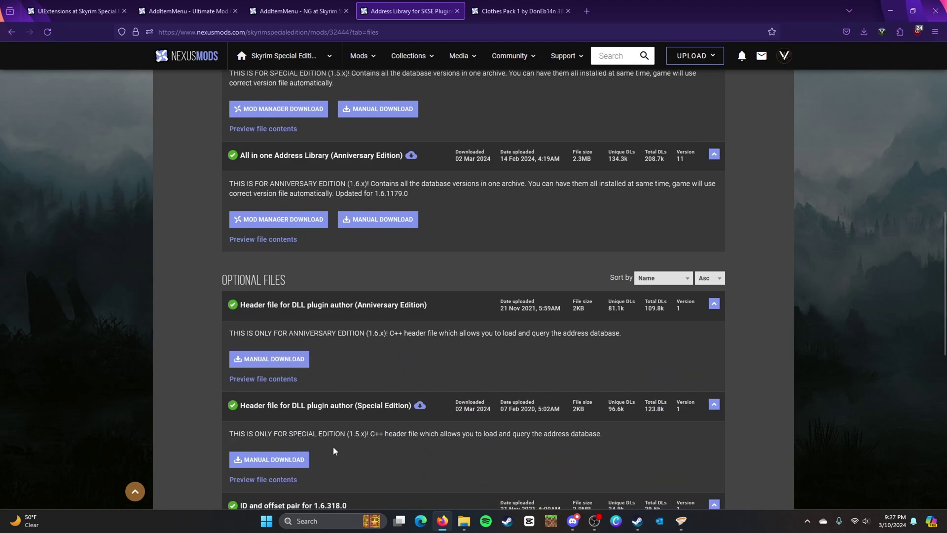
scroll(333, 446, up, 15)
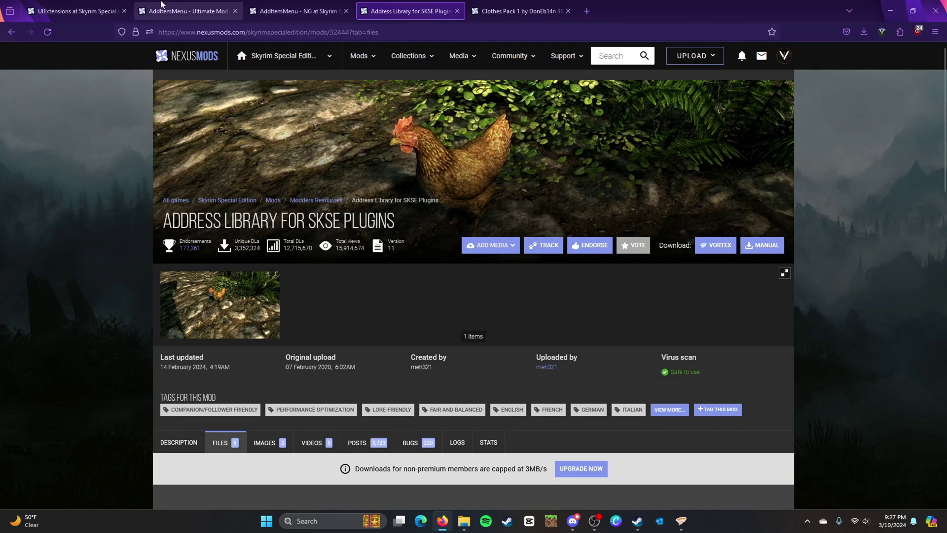
click(175, 5)
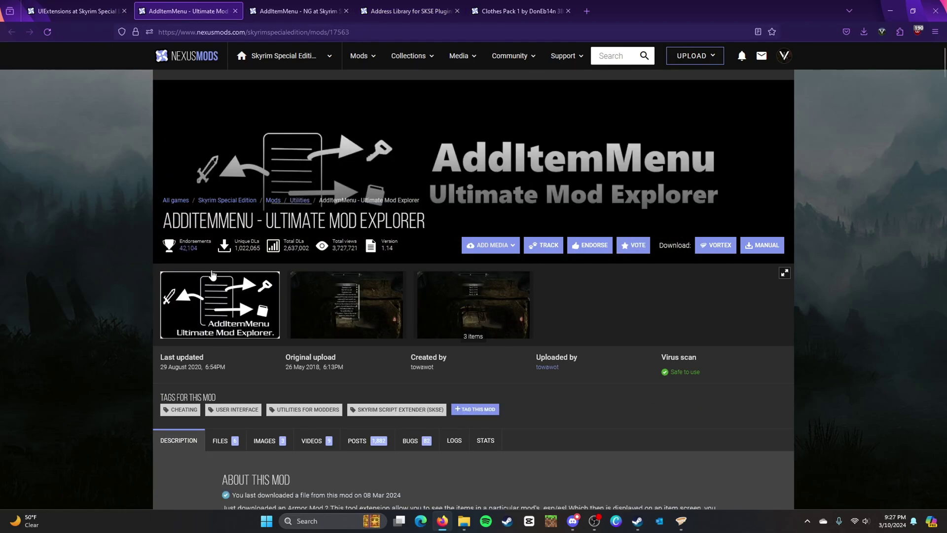
click(291, 6)
scroll(294, 187, up, 4)
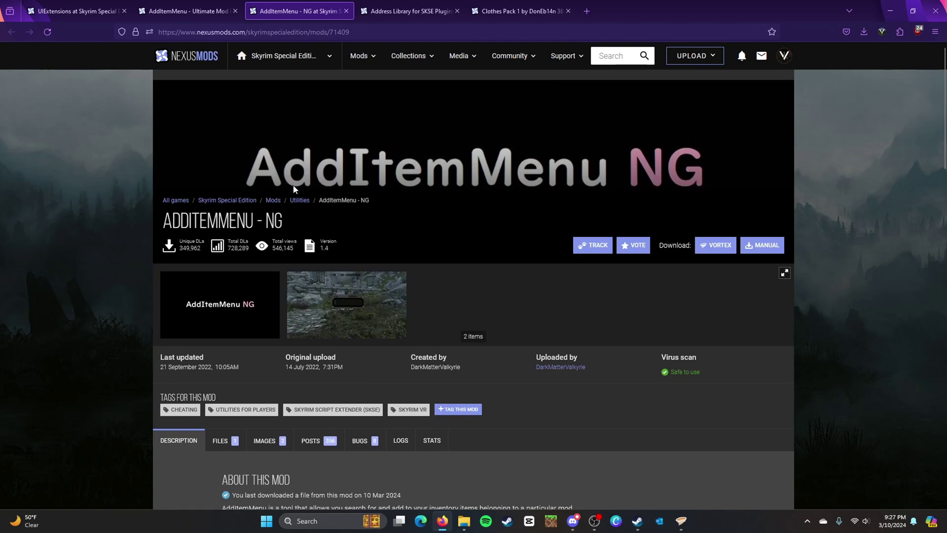
- Review the Clothes Pack 1 by DonEb14n mod page, including its main file and the optional Bodyslide files for each body type
click(492, 12)
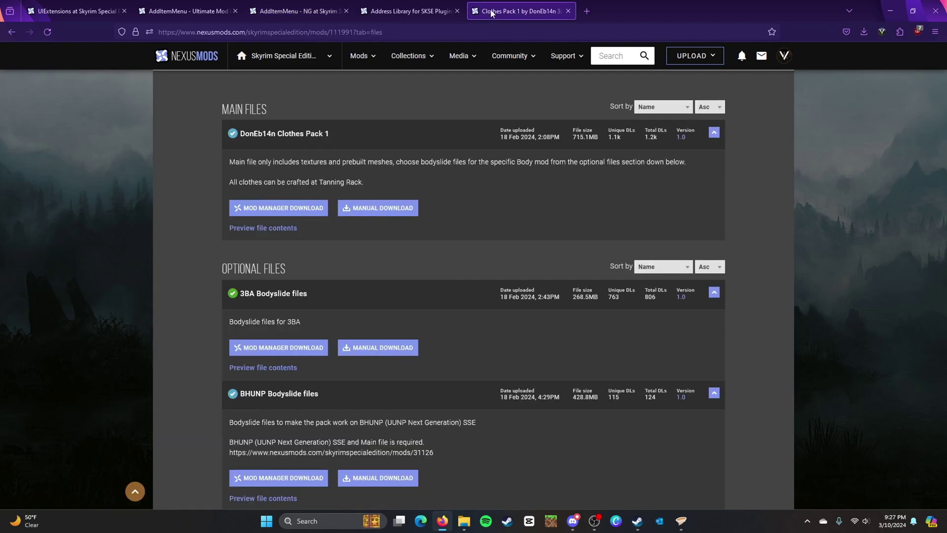
scroll(312, 321, up, 5)
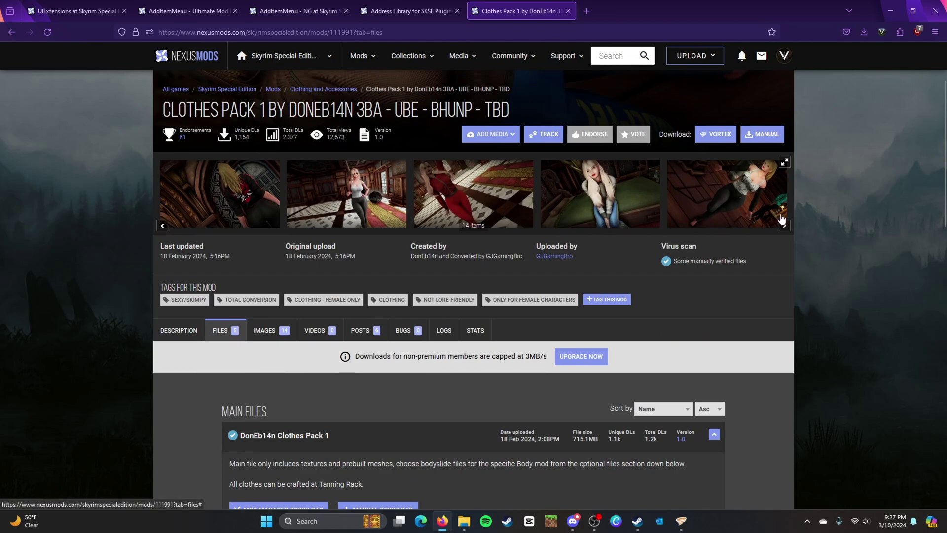
scroll(784, 234, down, 5)
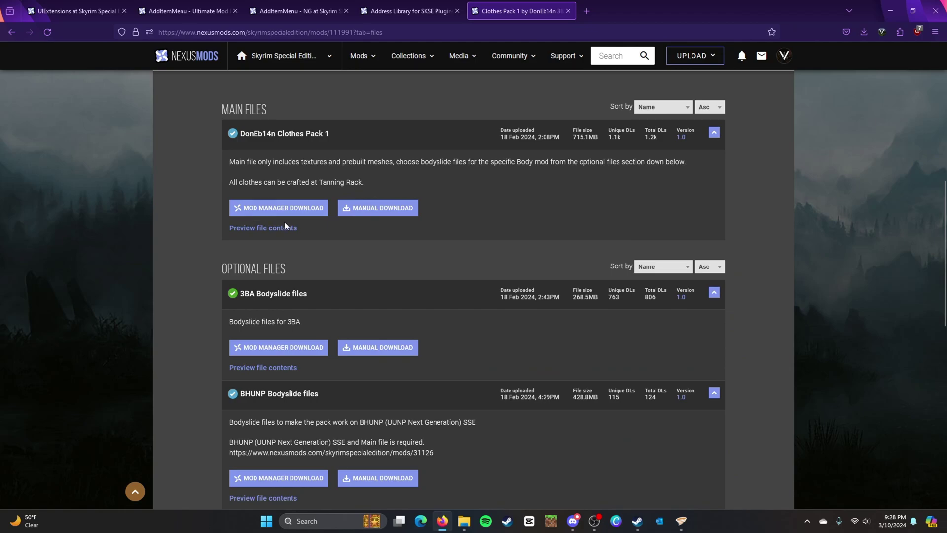
scroll(291, 236, down, 2)
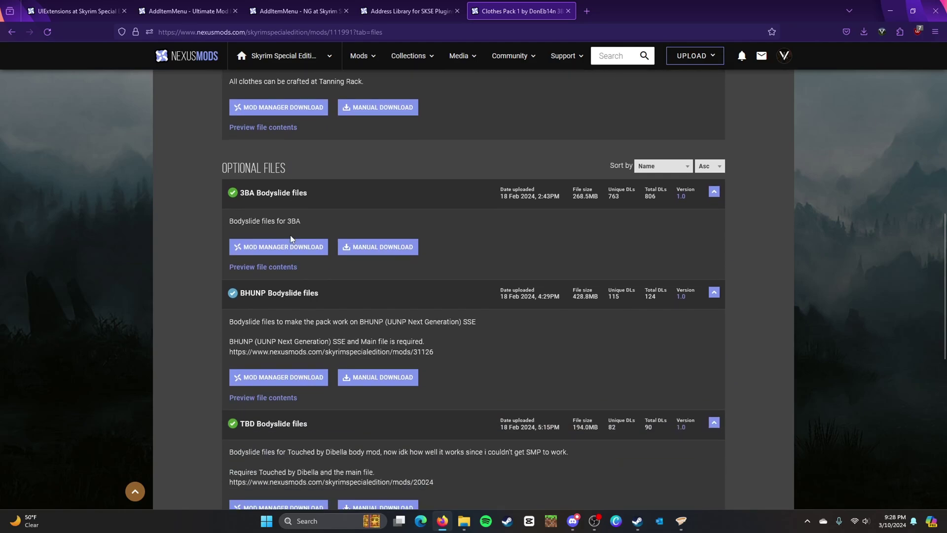
scroll(290, 237, down, 1)
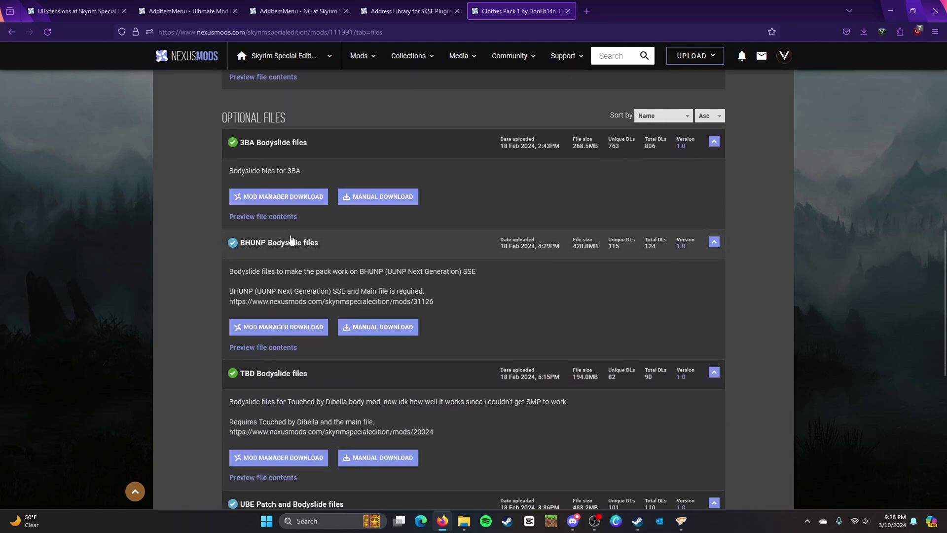
scroll(291, 239, down, 3)
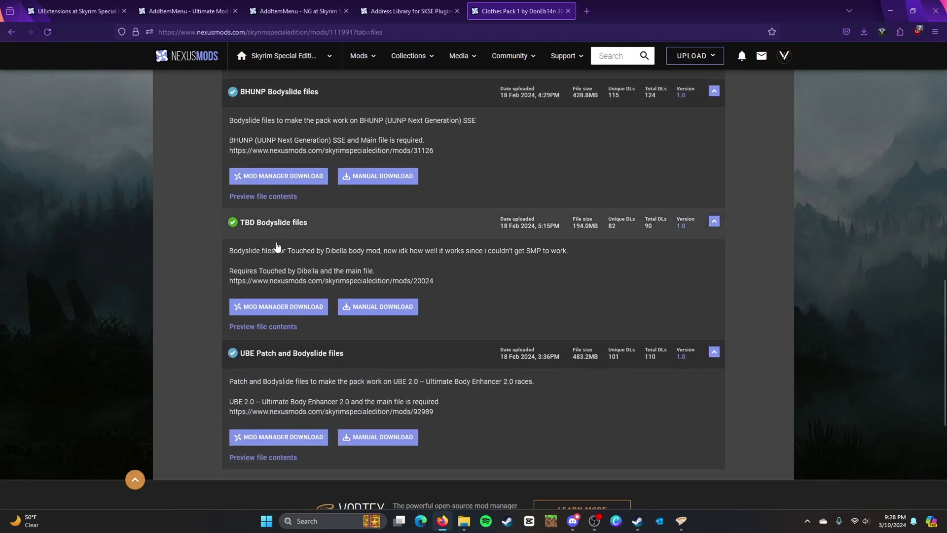
scroll(186, 290, up, 6)
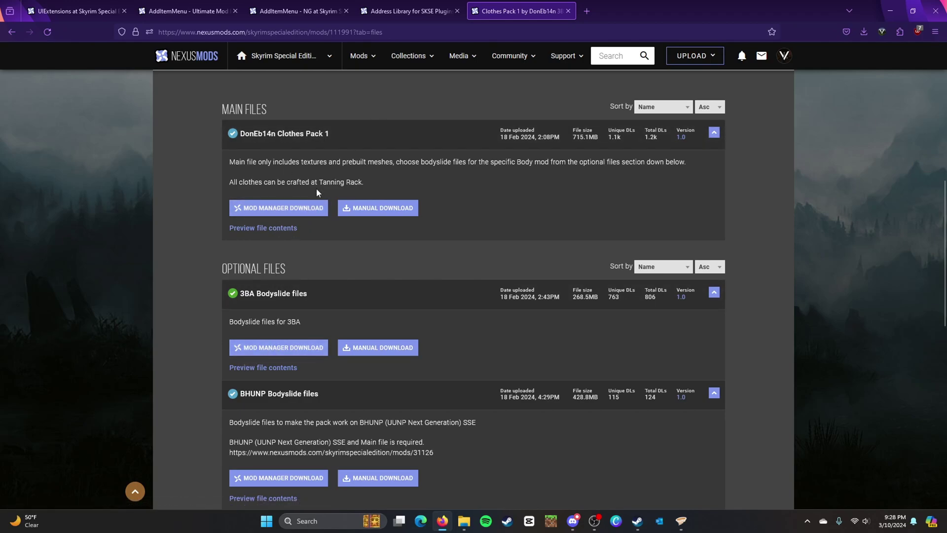
- Download the DonEb14n Clothes Pack 1 main file to Vortex with the slow download and return to the mod's file list
click(301, 207)
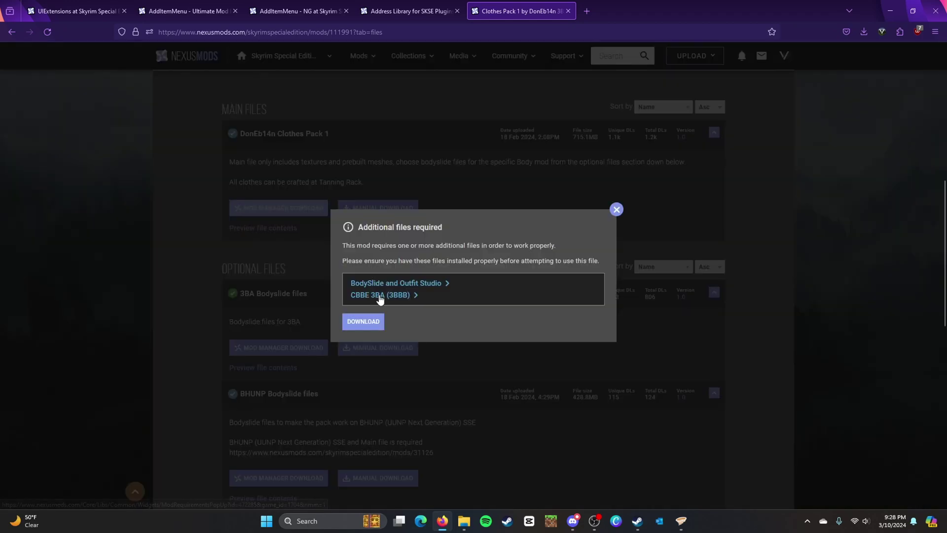
click(352, 328)
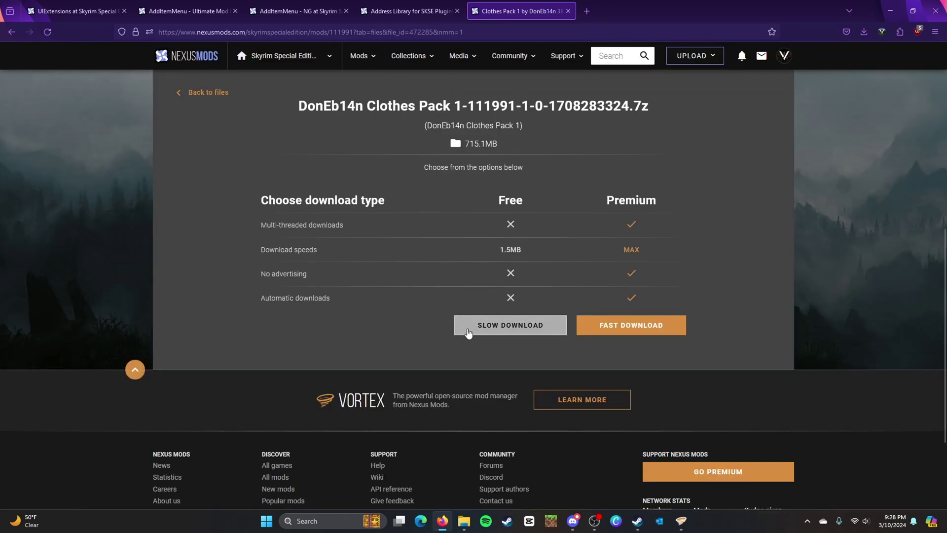
click(463, 326)
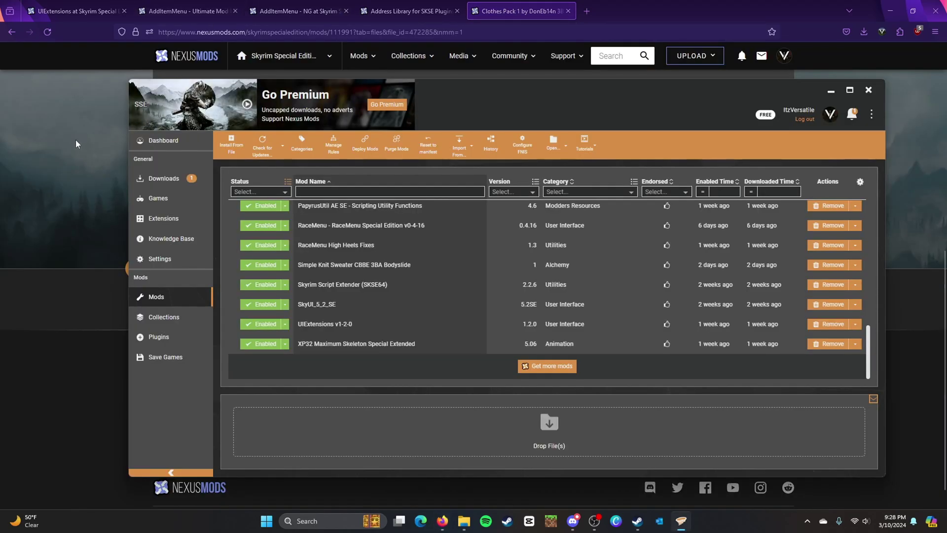
click(126, 164)
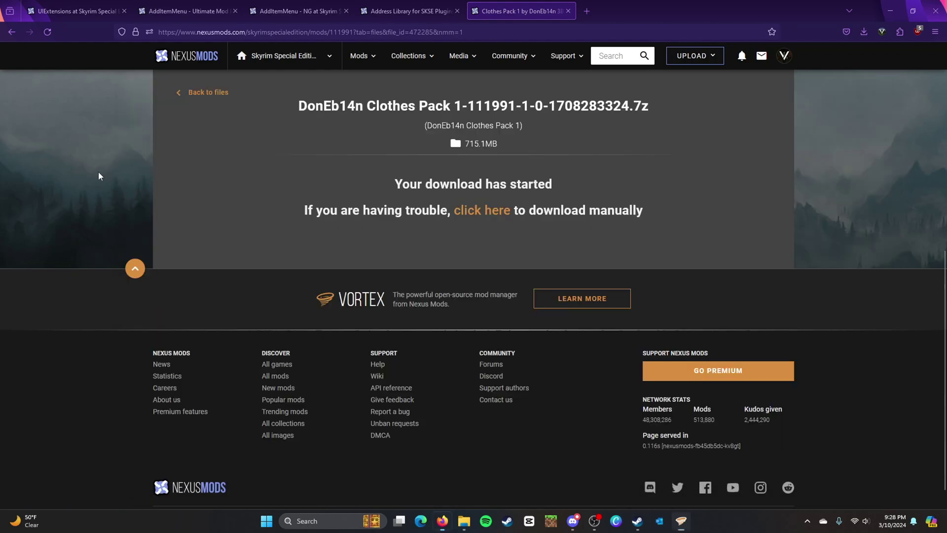
click(227, 94)
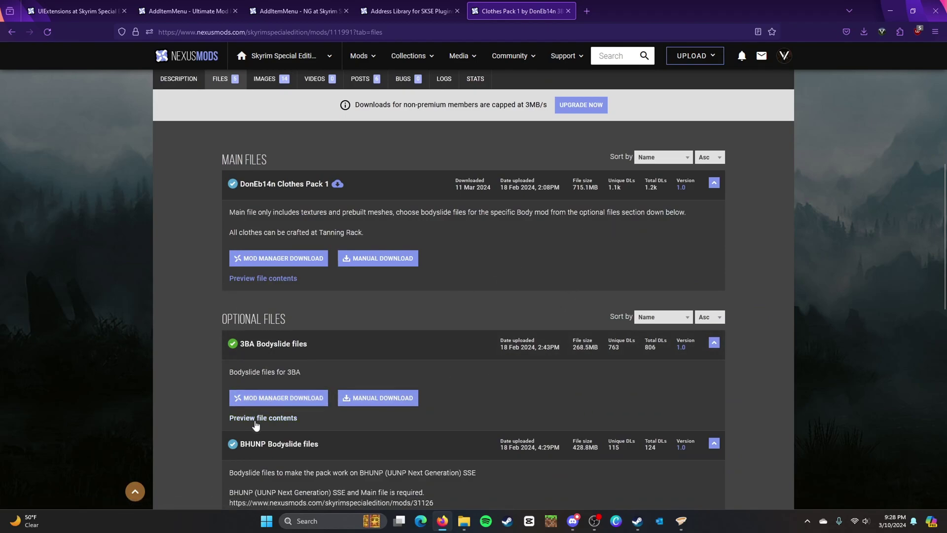
- Download the optional 3BA Bodyslide files to the mod manager with the slow download and return to the file list
click(283, 397)
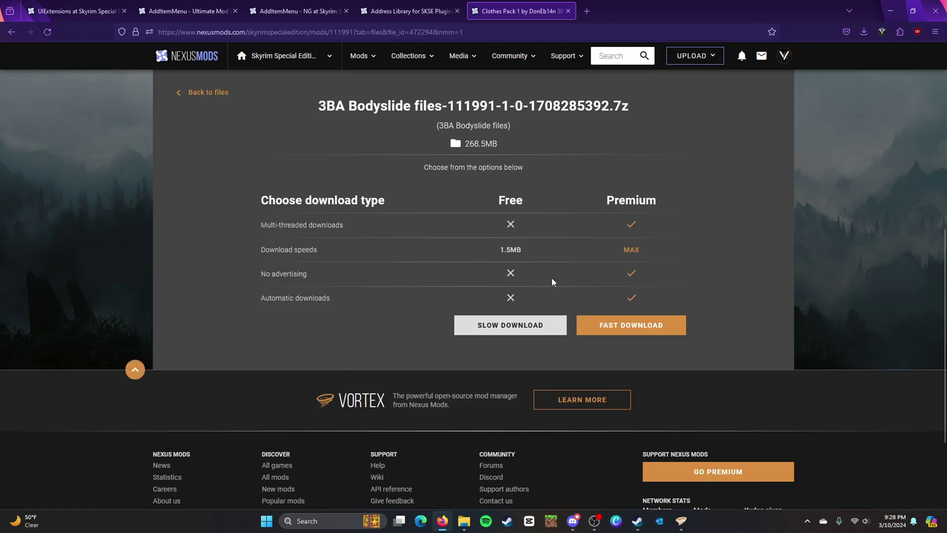
click(503, 325)
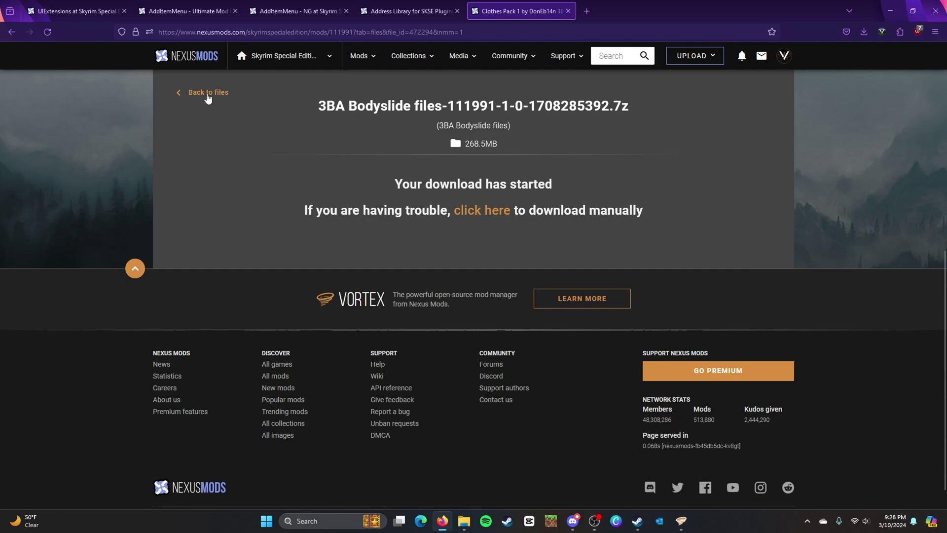
click(208, 93)
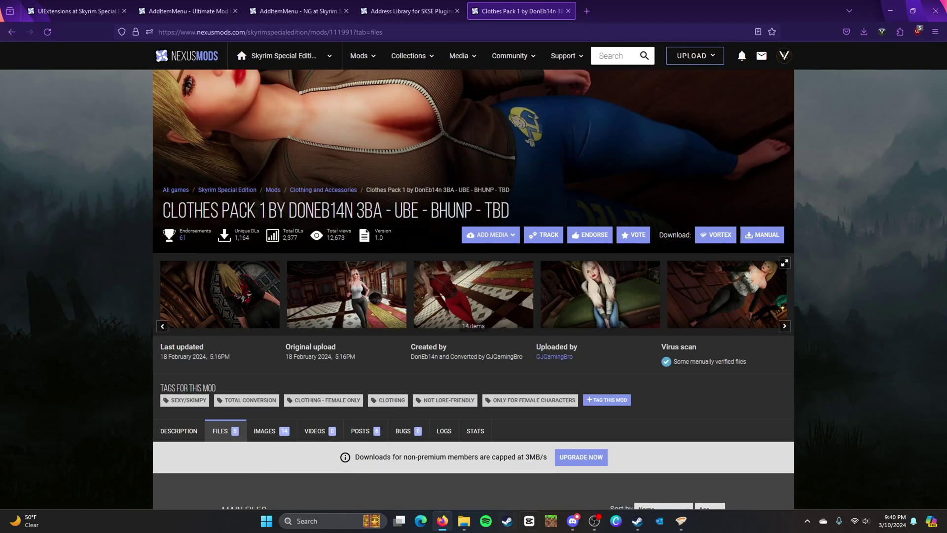
- Switch to File Explorer and launch BodySlide from the Data\CalienteTools\BodySlide folder of Skyrim Special Edition
click(468, 523)
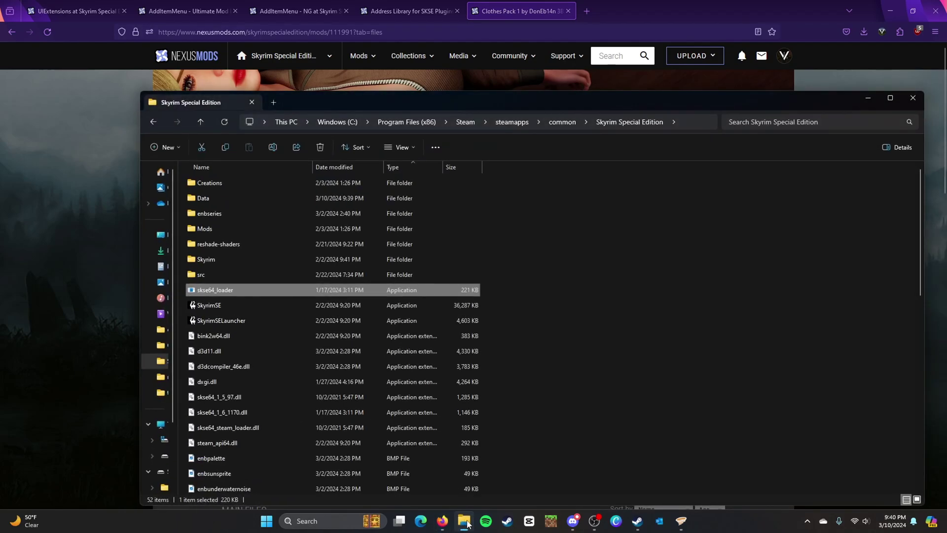
double_click(256, 199)
double_click(257, 199)
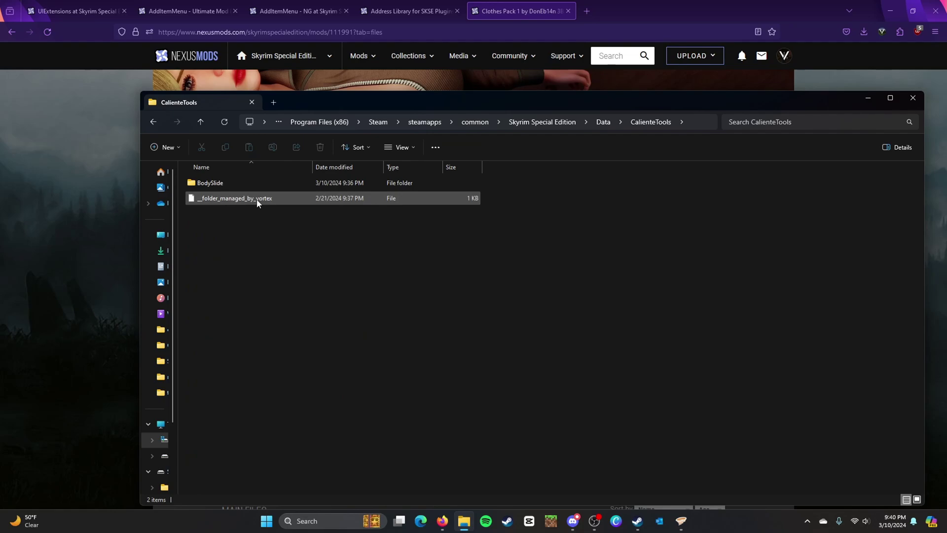
double_click(283, 182)
scroll(345, 444, down, 2)
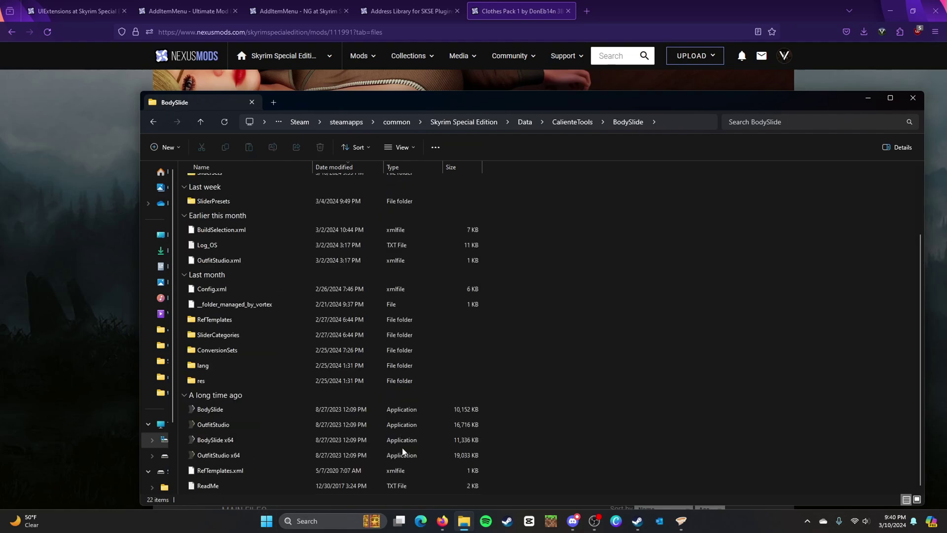
click(407, 413)
double_click(408, 413)
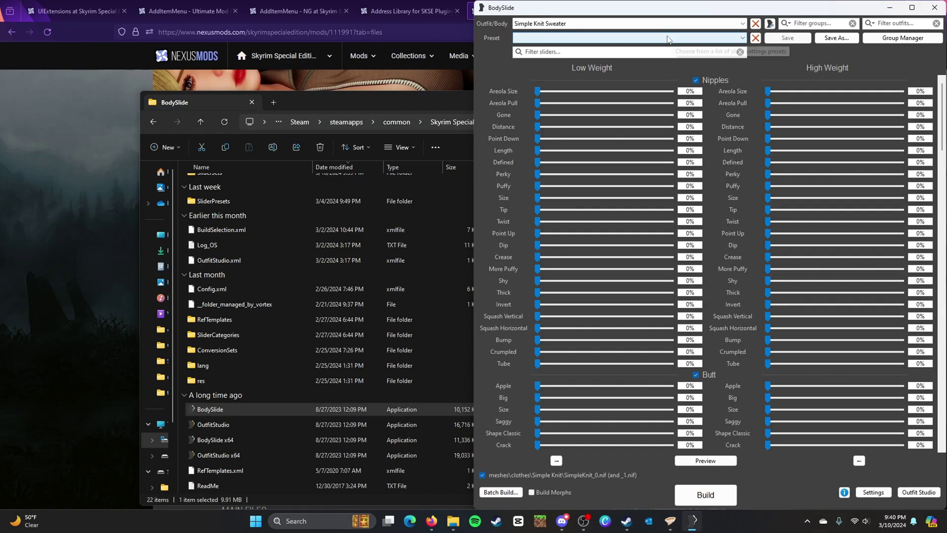
- Choose CP1 Hoodie 3BA as the outfit and inspect its preview model from a different angle
click(675, 25)
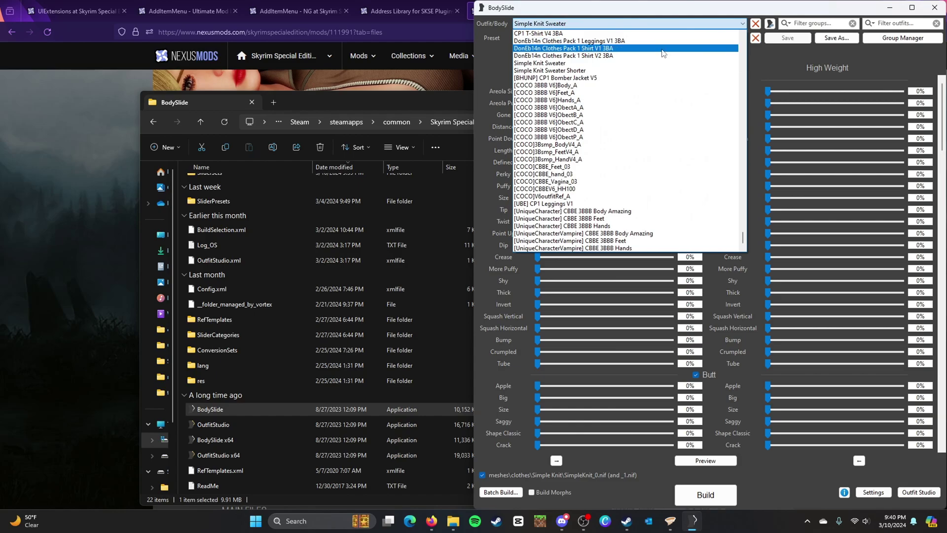
key(Up)
key(Up)
key(Up)
key(Return)
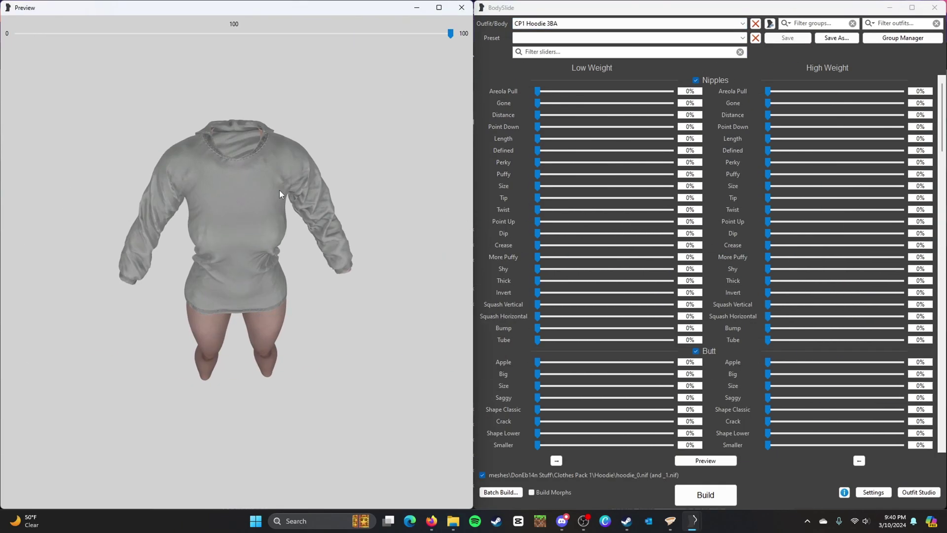
drag(182, 251, 161, 245)
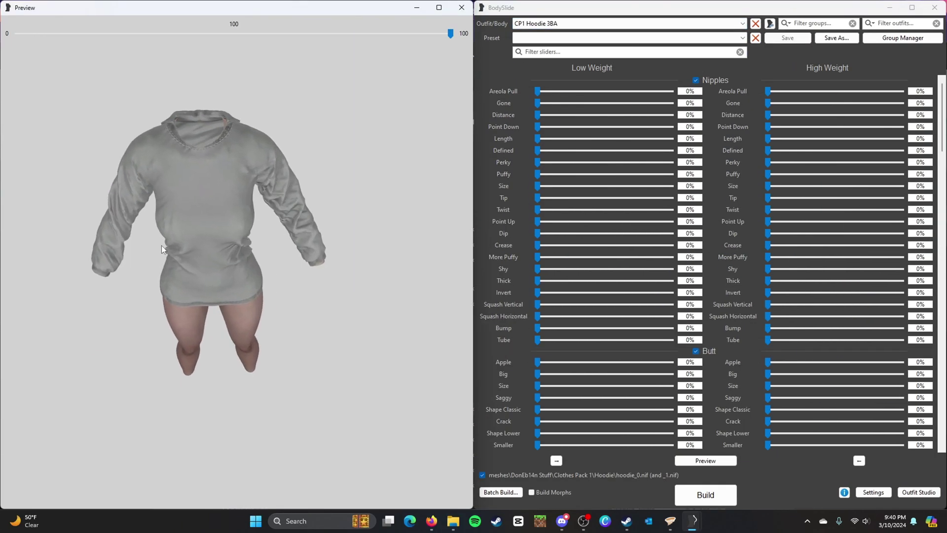
drag(217, 234, 250, 231)
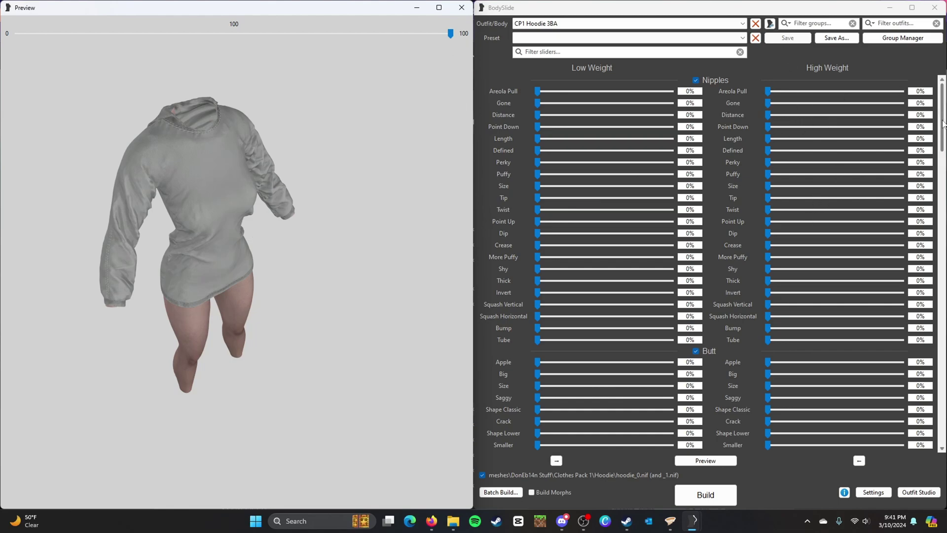
- Set the hoodie's high-weight Silly Huge breast slider to 10% and close BodySlide without saving
drag(943, 111, 943, 191)
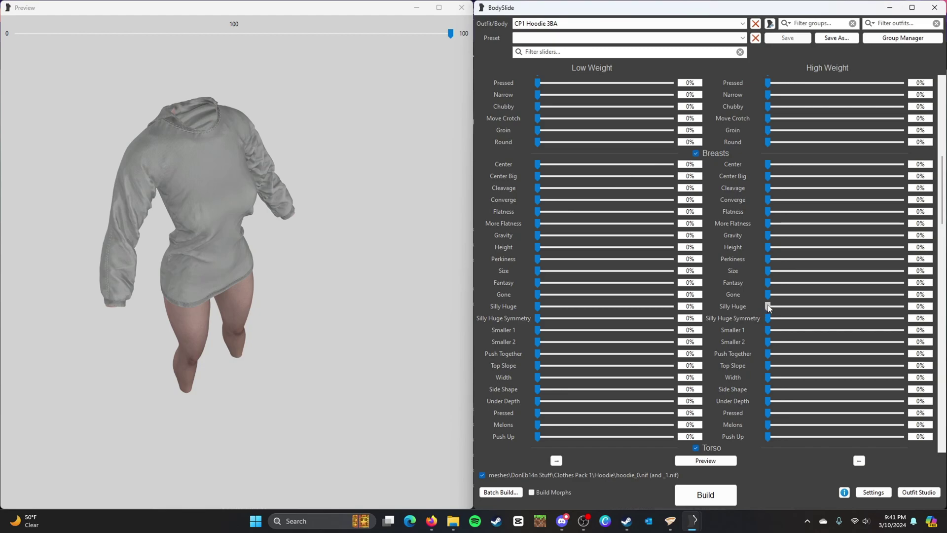
mouse_move(768, 307)
mouse_down()
mouse_move(890, 305)
mouse_move(781, 306)
mouse_up()
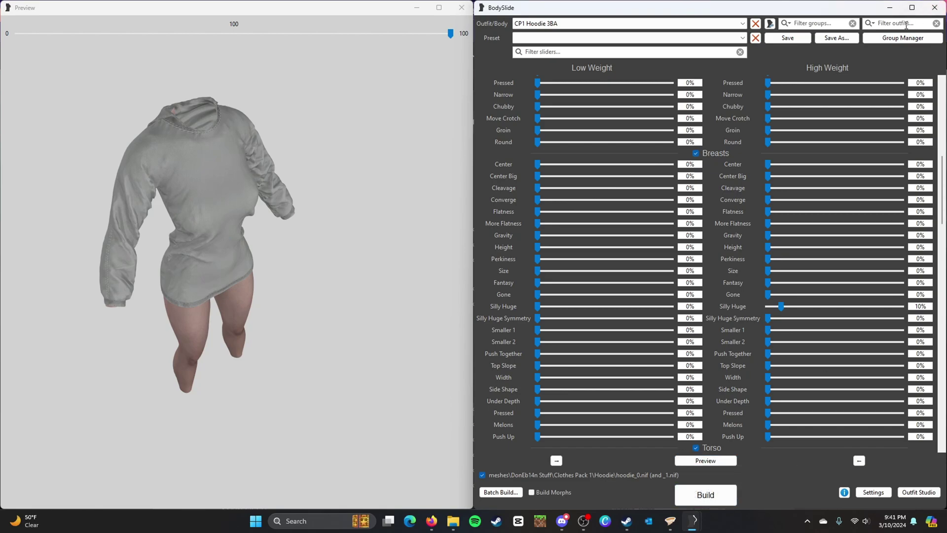
click(933, 16)
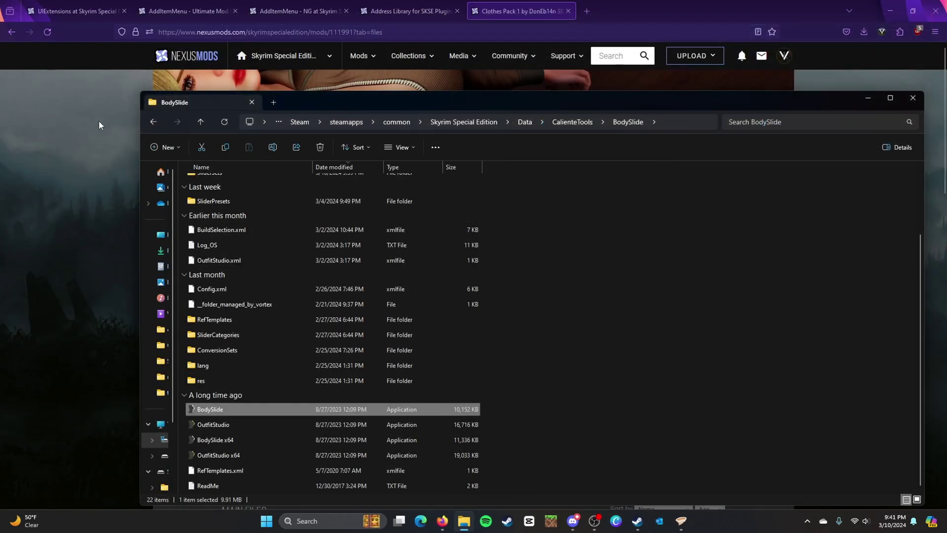
- Go back to the Skyrim Special Edition folder and start the game with skse64_loader
click(155, 126)
click(155, 126)
click(155, 126)
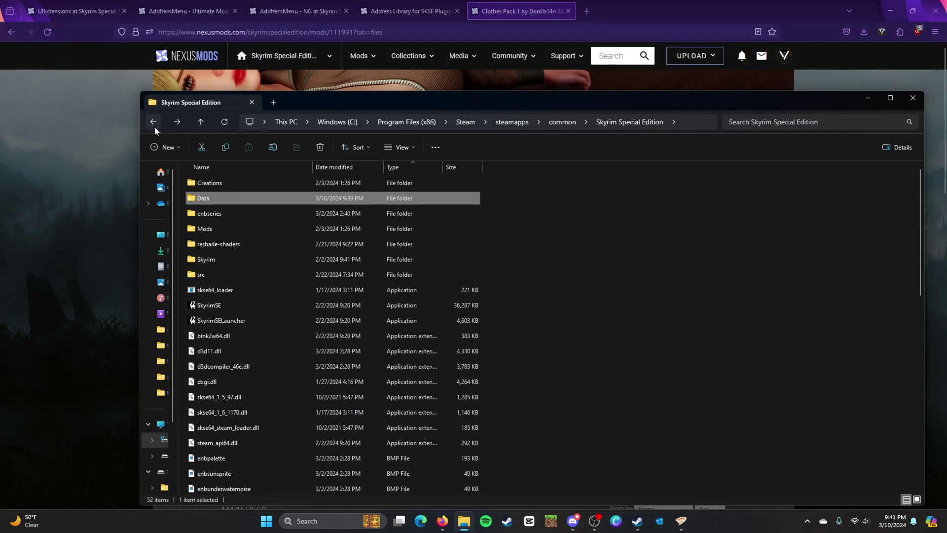
click(246, 288)
key(F2)
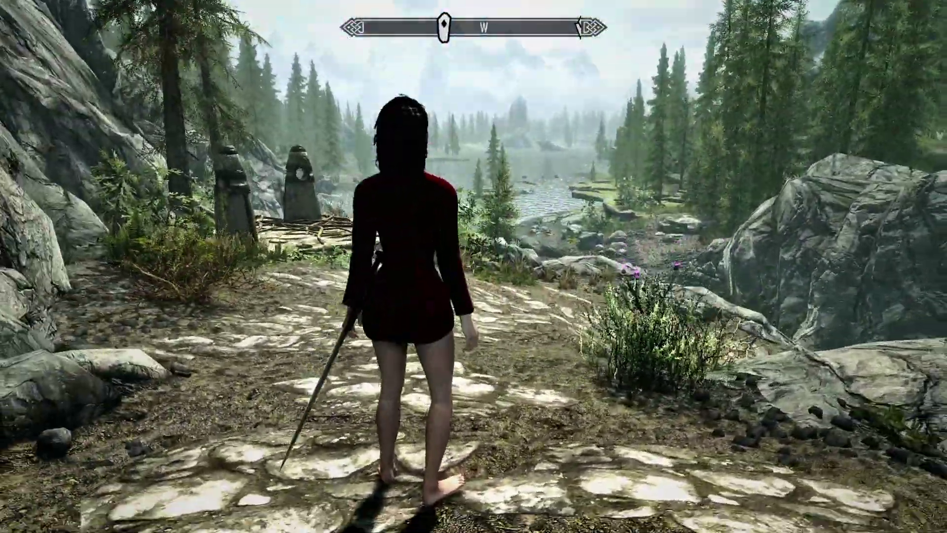
- Use the AddItemMenuSE item from the in-game inventory and open the contents of Clothes Pack 1 by DonEb14n.esp
key(i)
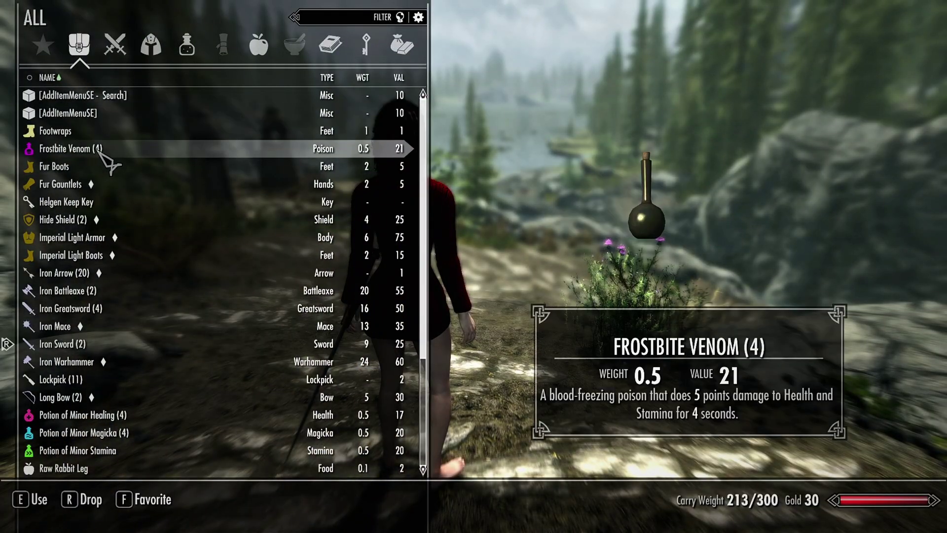
click(156, 115)
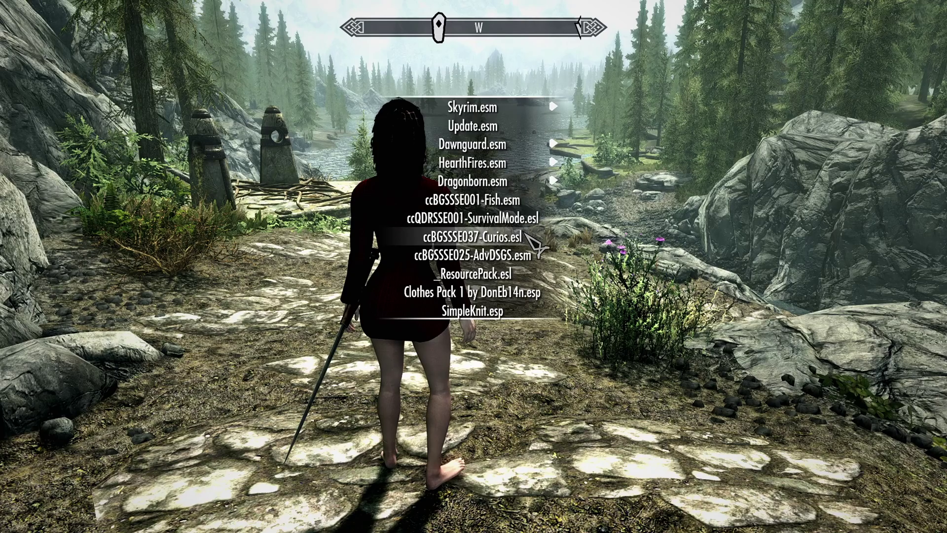
click(528, 291)
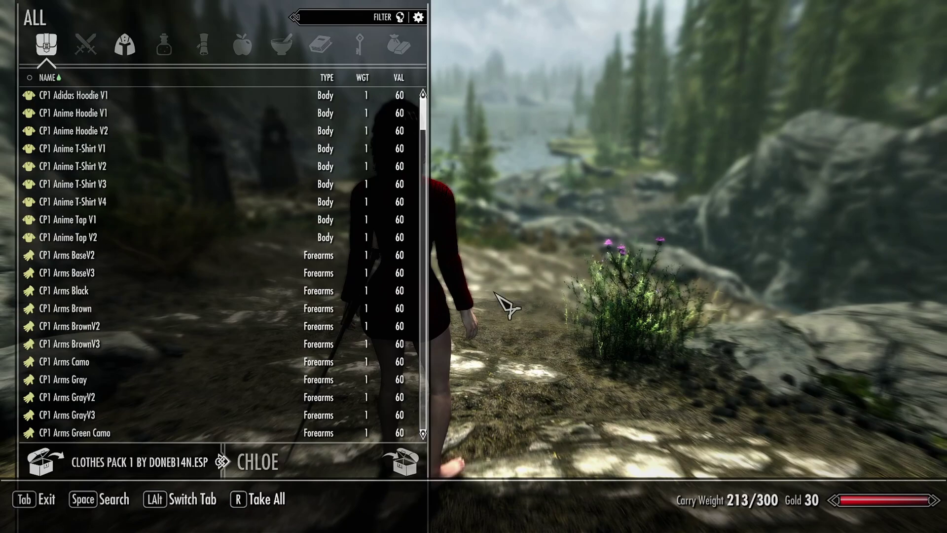
- Take all the clothing items from the pack and open the character's inventory to view them
mouse_move(309, 114)
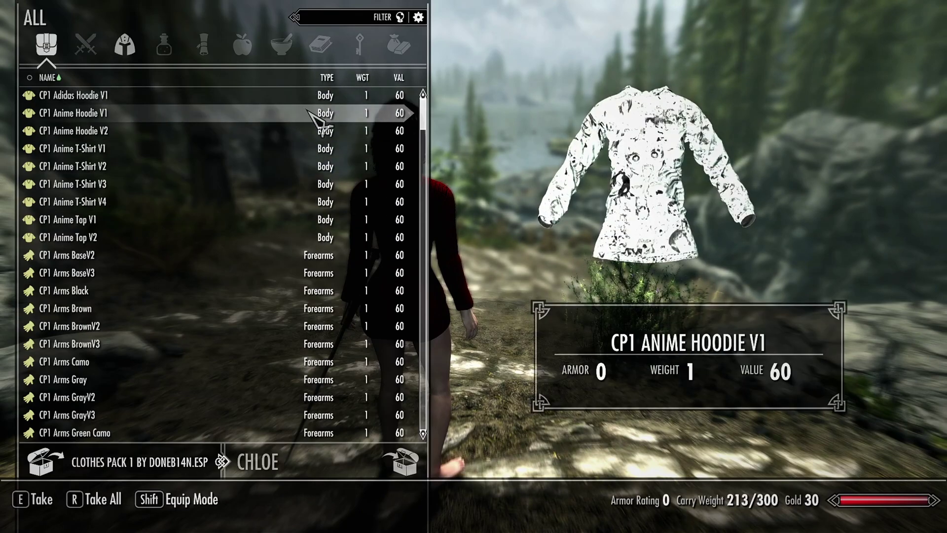
key(r)
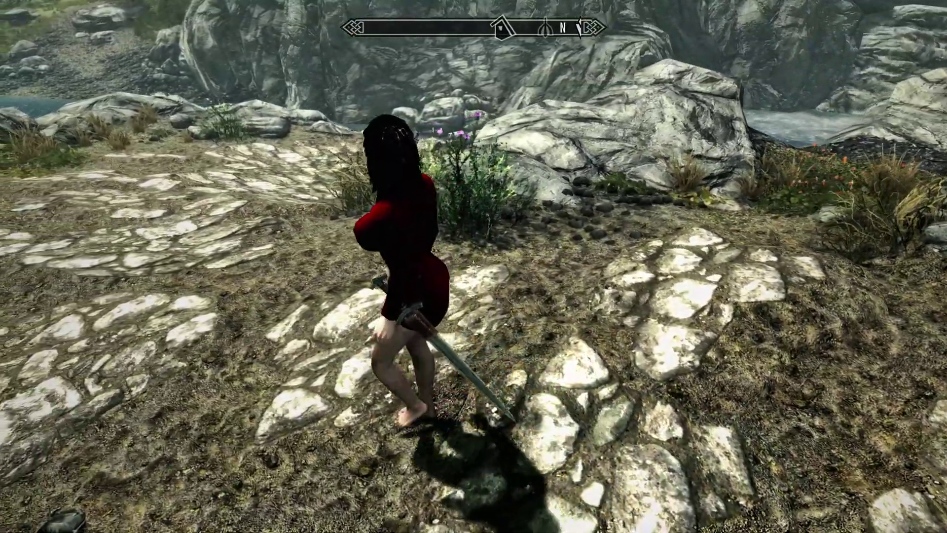
key(r)
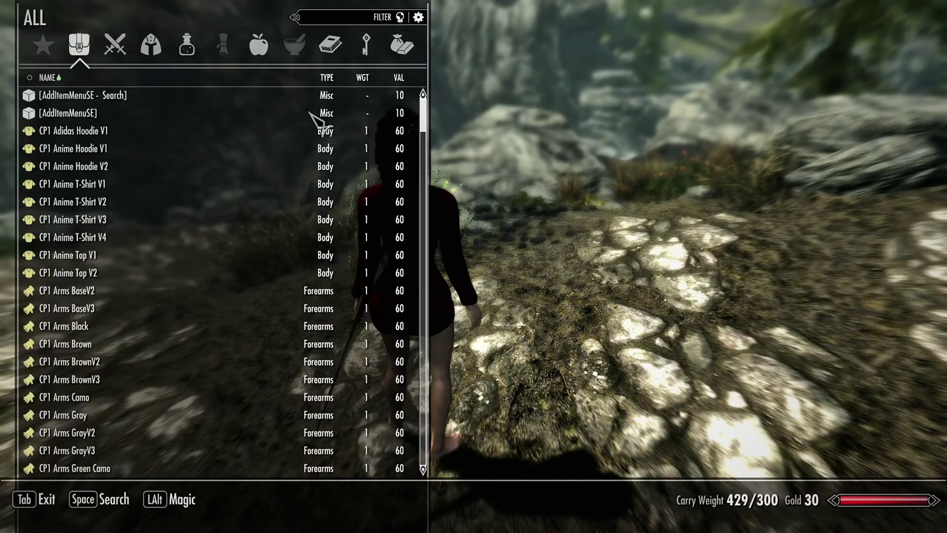